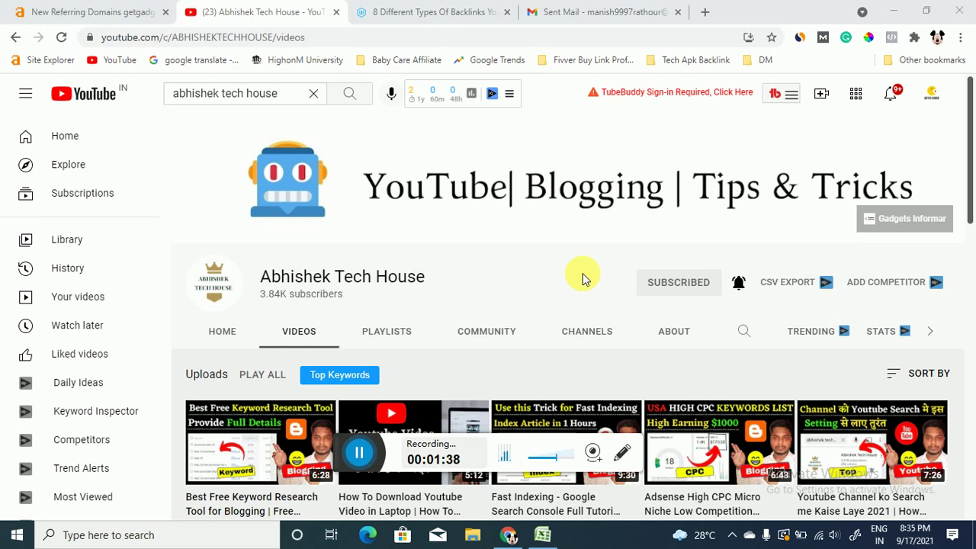
# Step: Open the webdew article on types of backlinks and review the backlink types in its Quick Links list
pyautogui.click(390, 8)
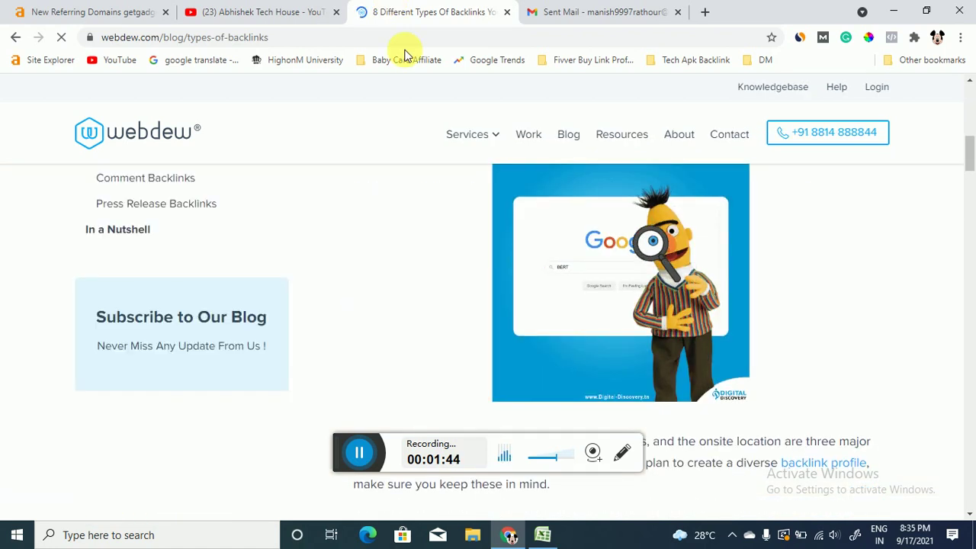
pyautogui.scroll(3, 345, 309)
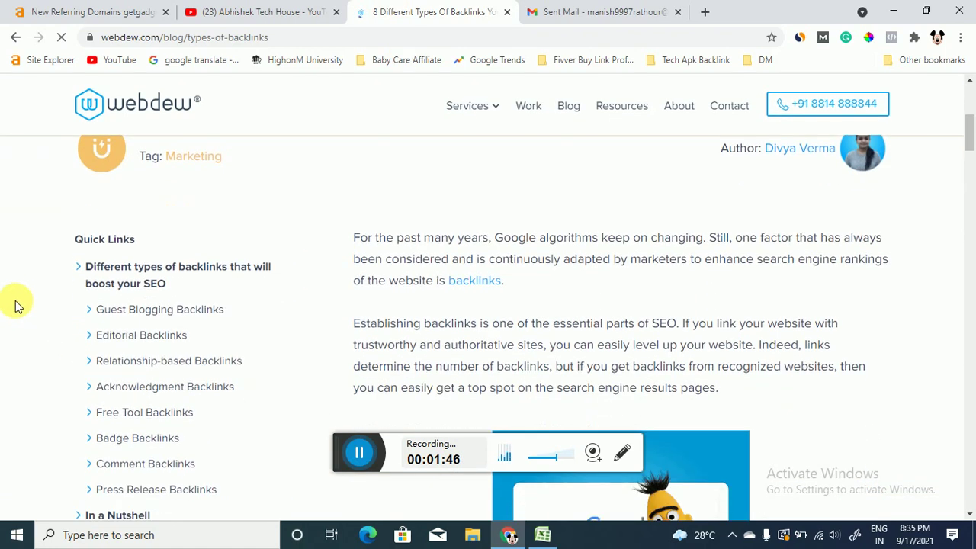
pyautogui.scroll(-1, 13, 299)
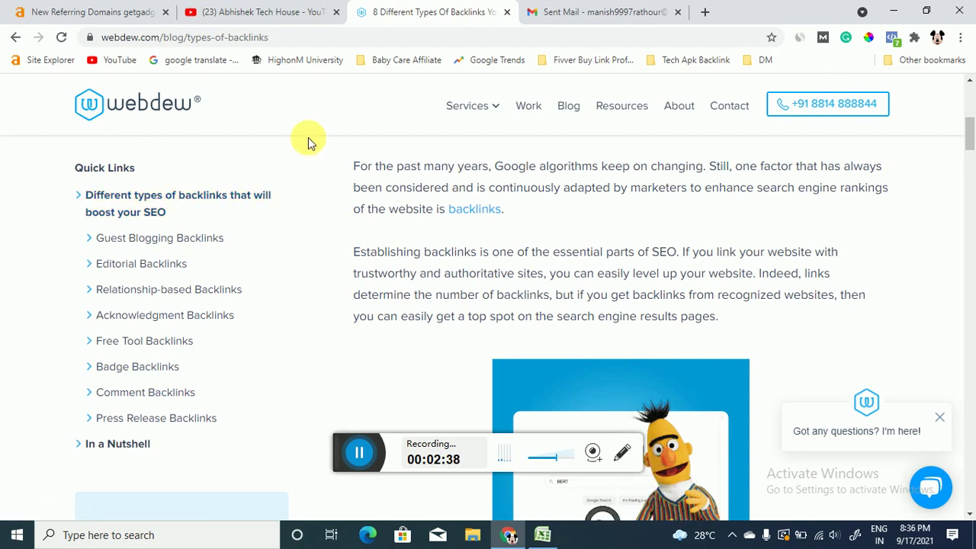
# Step: Switch to the Backlink Record workbook in Excel, review the keywords with their backlink counts and URLs, and return to the browser
pyautogui.click(542, 534)
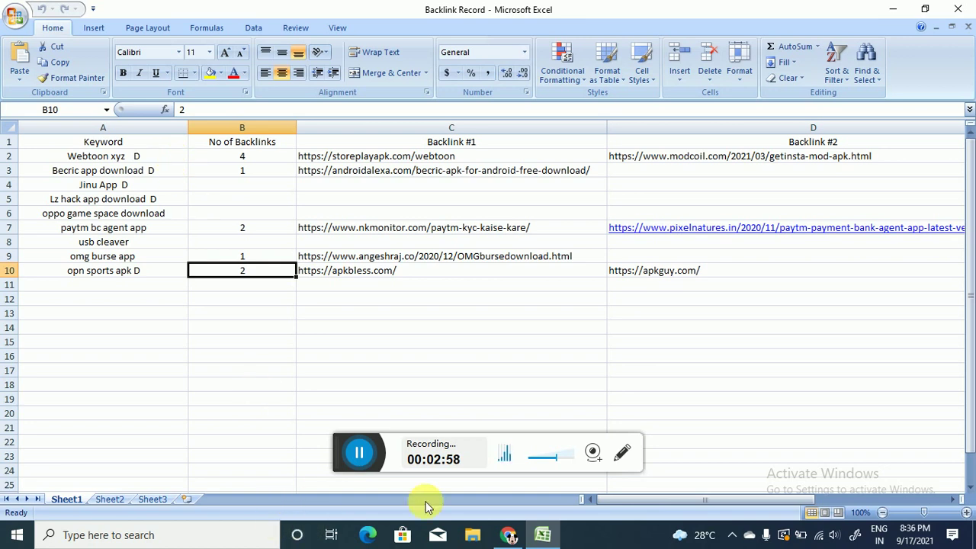
pyautogui.moveTo(679, 505); pyautogui.dragTo(631, 506)
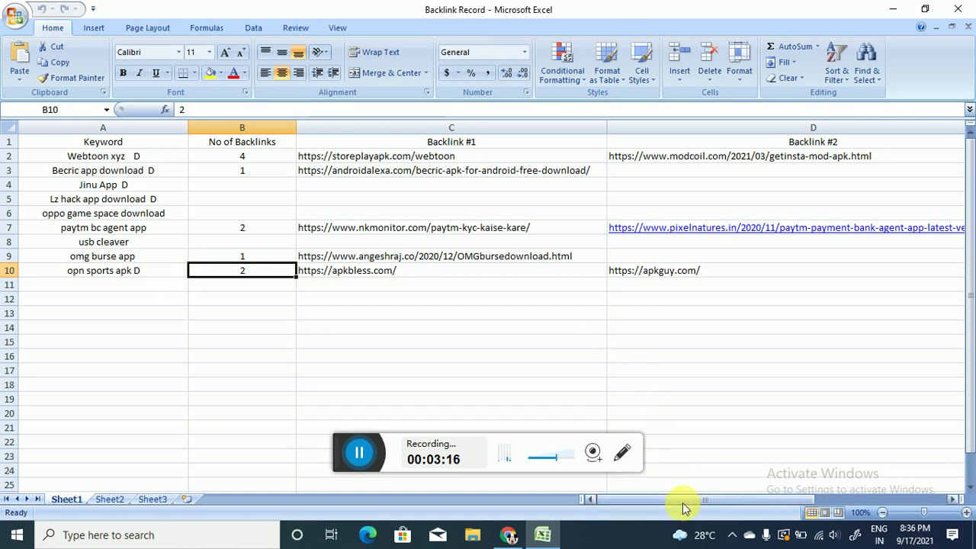
pyautogui.moveTo(682, 503)
pyautogui.mouseDown()
pyautogui.moveTo(814, 509)
pyautogui.moveTo(686, 510)
pyautogui.mouseUp()
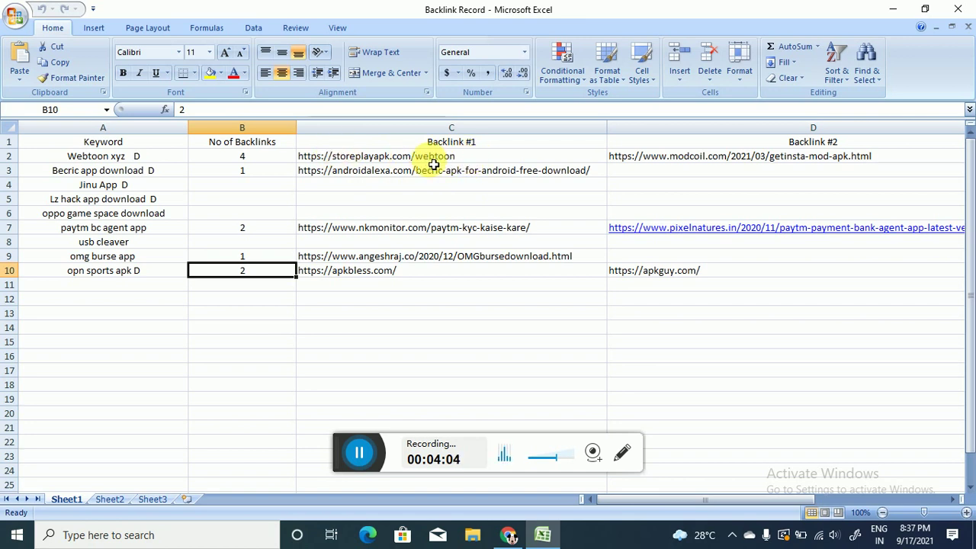
pyautogui.moveTo(776, 500); pyautogui.dragTo(681, 505)
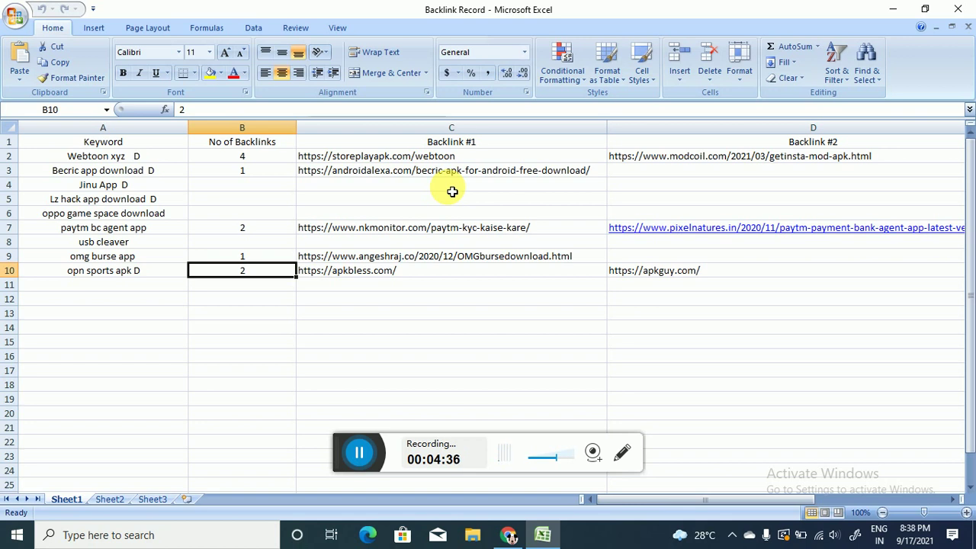
pyautogui.click(895, 9)
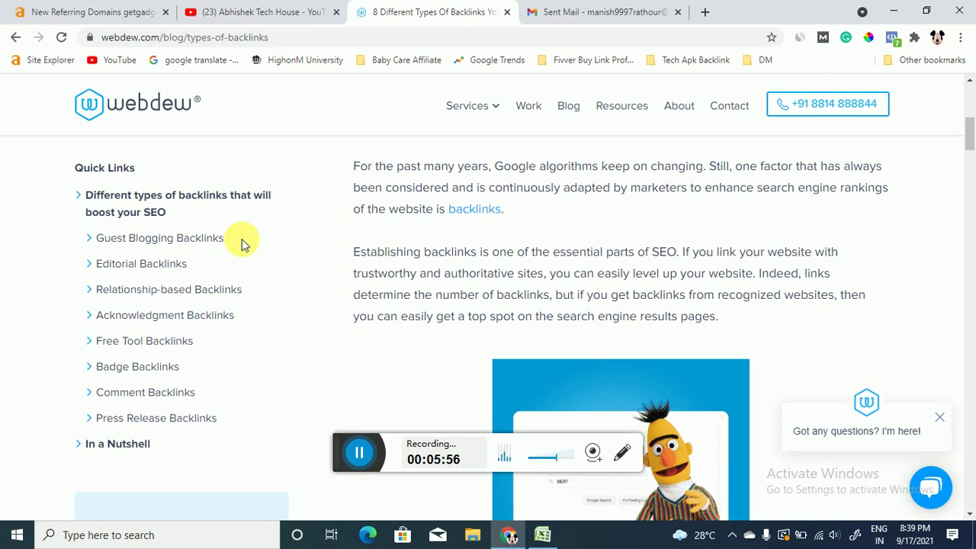
# Step: Switch to Gmail, browse the sent outreach e-mails, and read the "Backlink" conversation with YourShayariQuotes before returning to the sent list
pyautogui.click(580, 9)
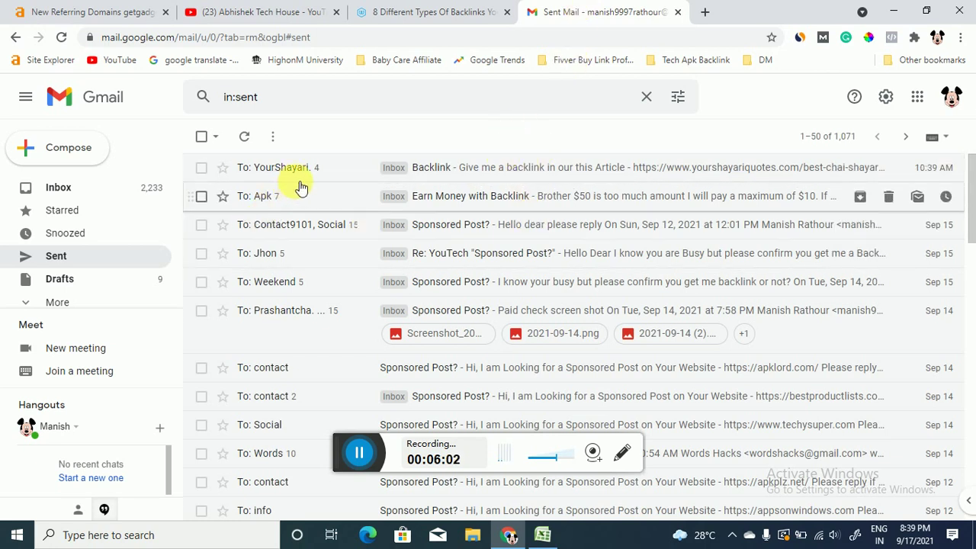
pyautogui.scroll(-2, 359, 370)
pyautogui.scroll(-3, 358, 370)
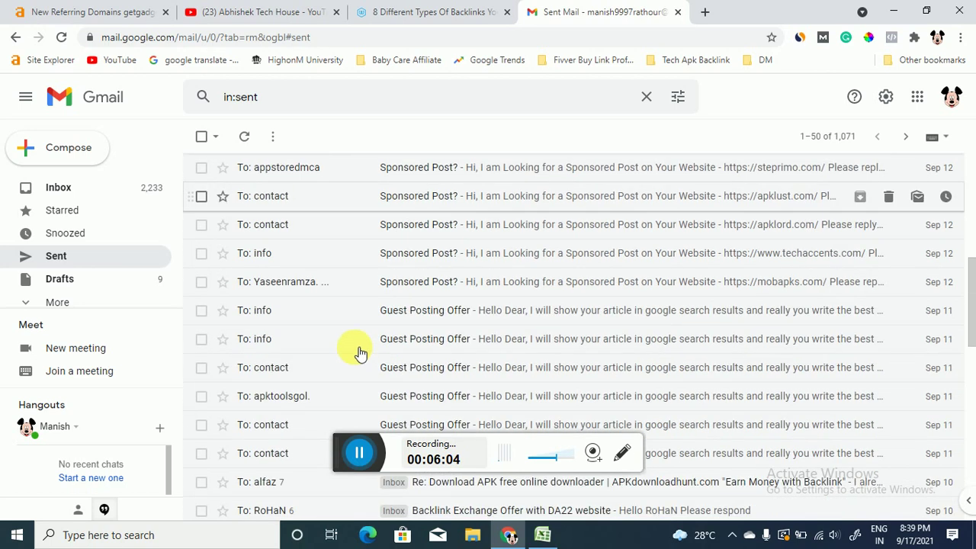
pyautogui.scroll(2, 358, 353)
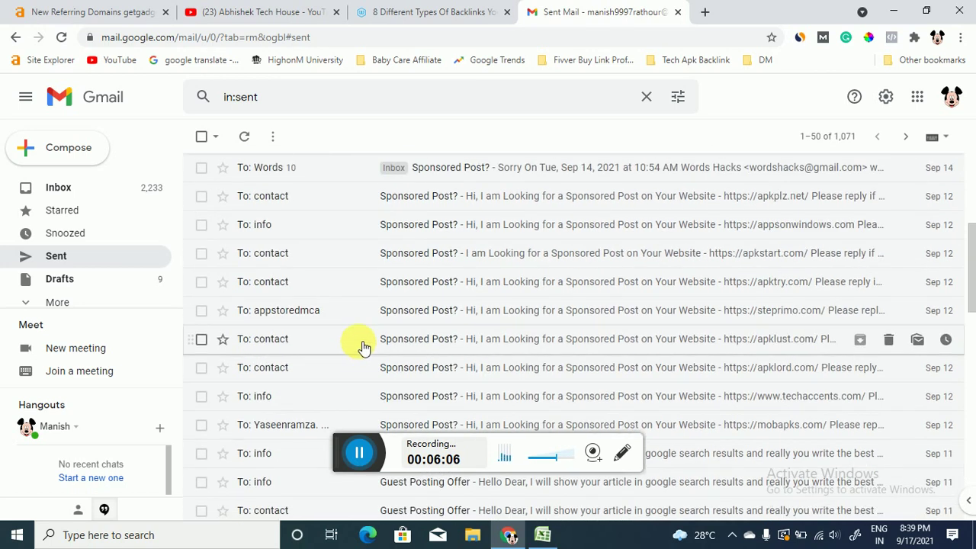
pyautogui.scroll(3, 360, 352)
pyautogui.scroll(1, 361, 352)
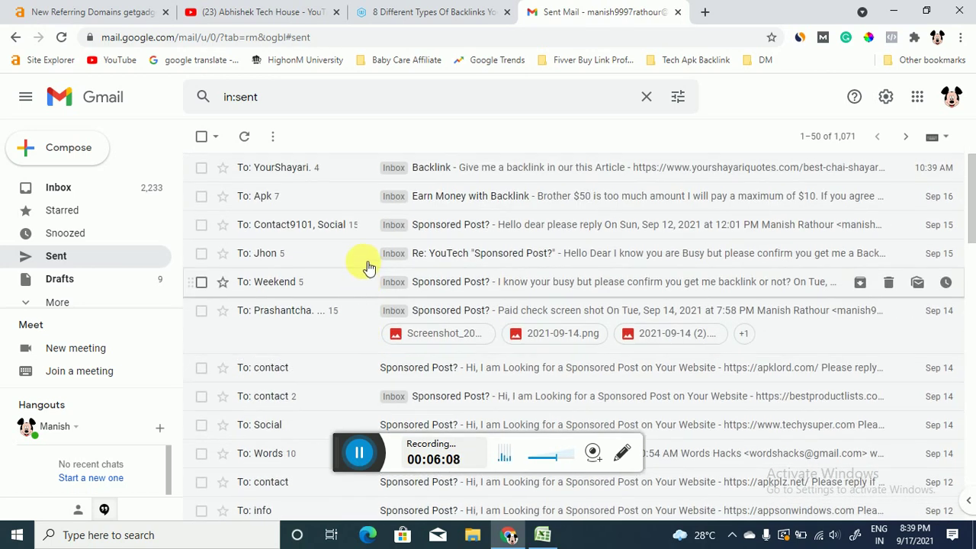
pyautogui.click(347, 175)
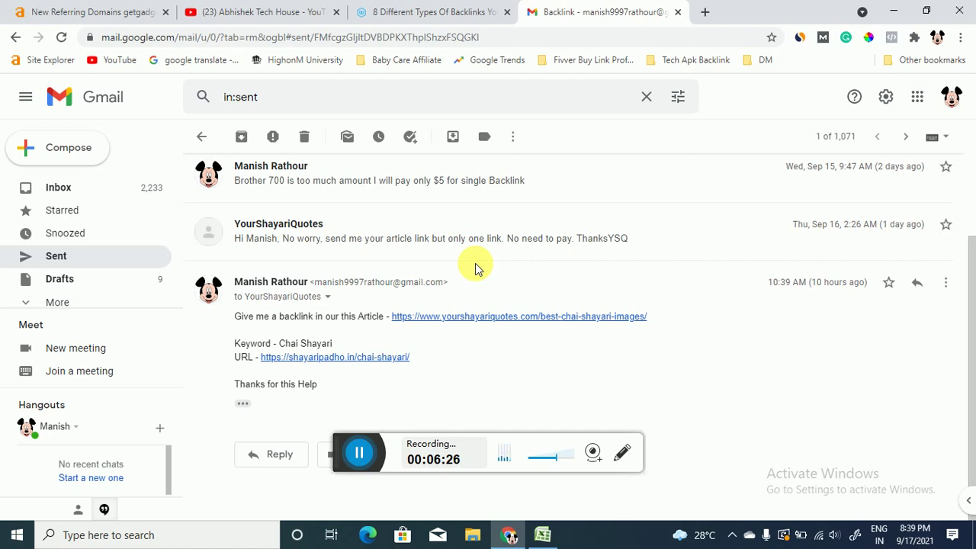
pyautogui.click(204, 135)
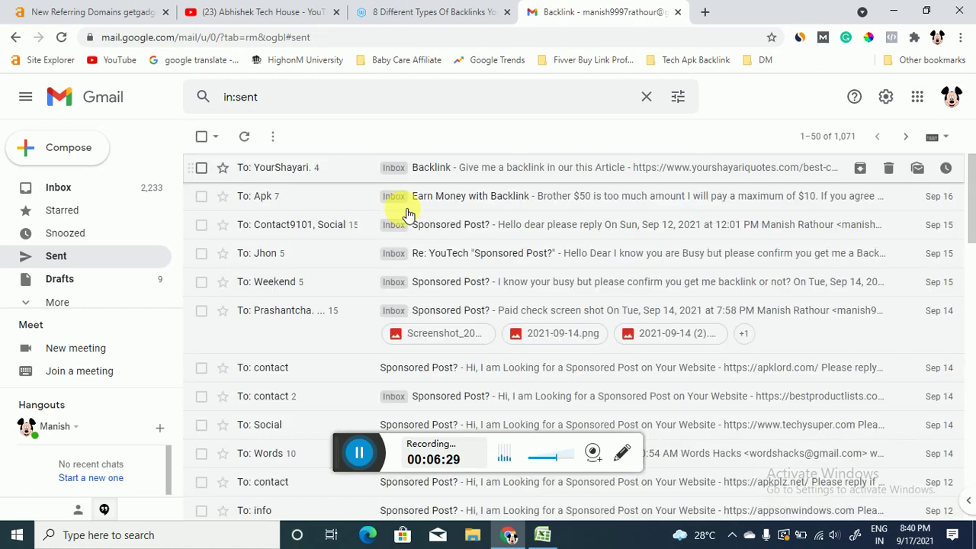
# Step: Read the full "Earn Money with Backlink" conversation, including its collapsed messages, and return to the sent list
pyautogui.click(523, 199)
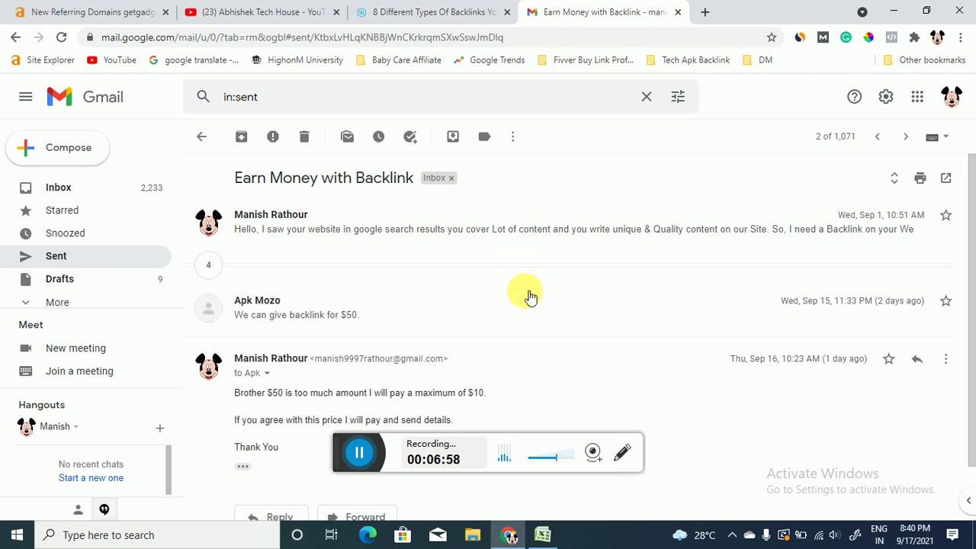
pyautogui.scroll(-1, 558, 281)
pyautogui.scroll(1, 552, 305)
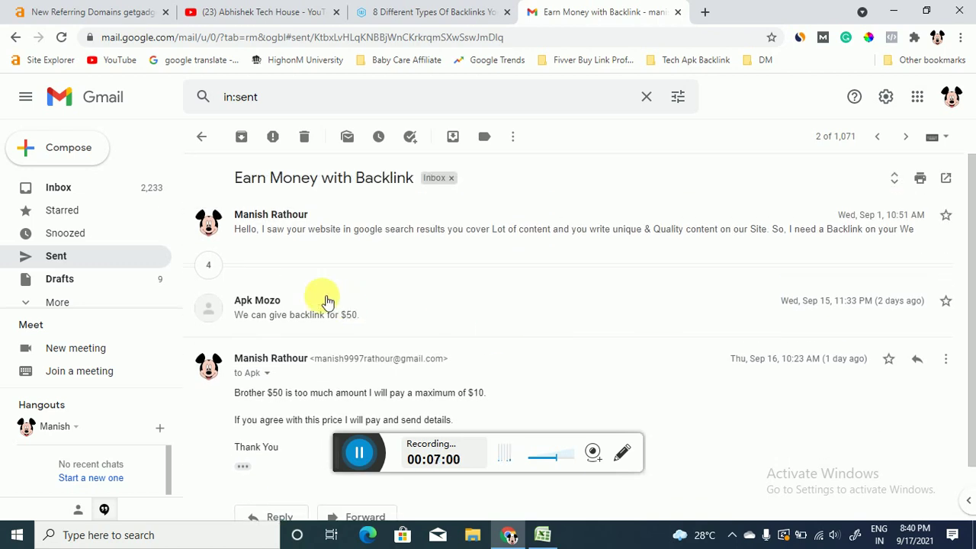
pyautogui.click(215, 267)
pyautogui.scroll(-4, 488, 282)
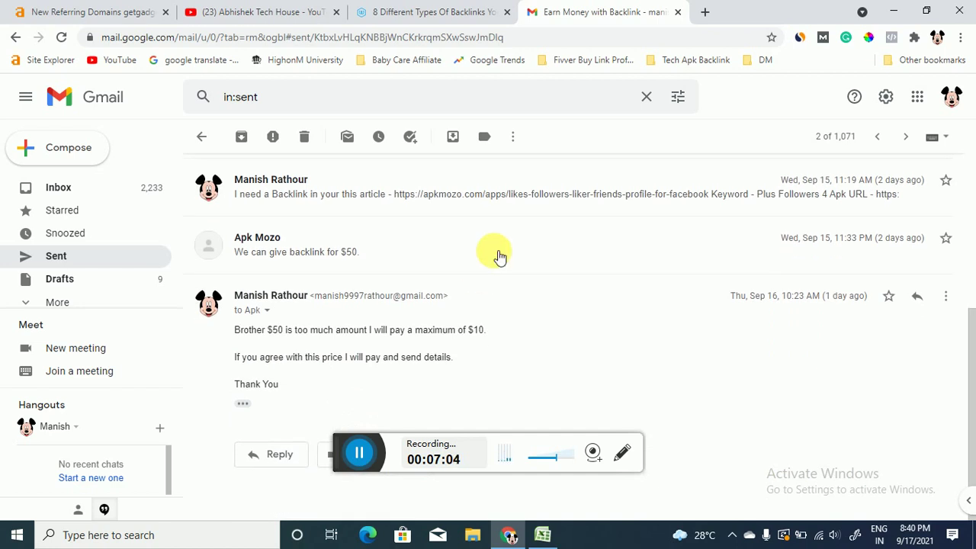
pyautogui.scroll(2, 497, 259)
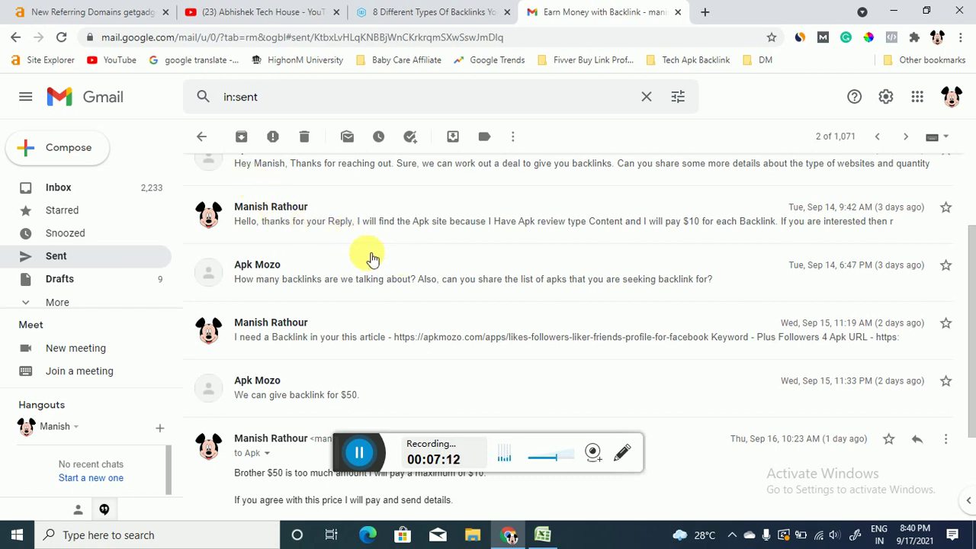
pyautogui.click(202, 136)
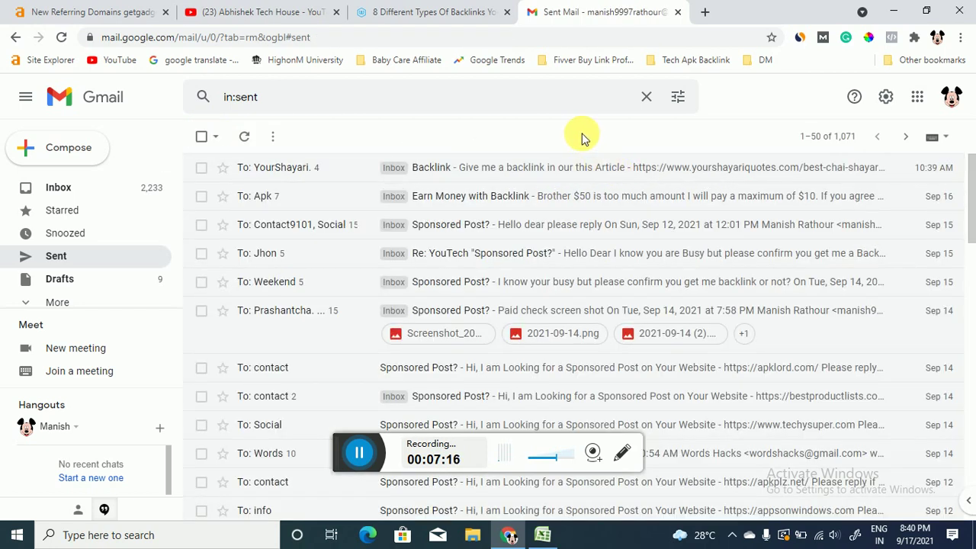
# Step: Search Google for "webtoon xyz" in a new browser tab
pyautogui.click(704, 11)
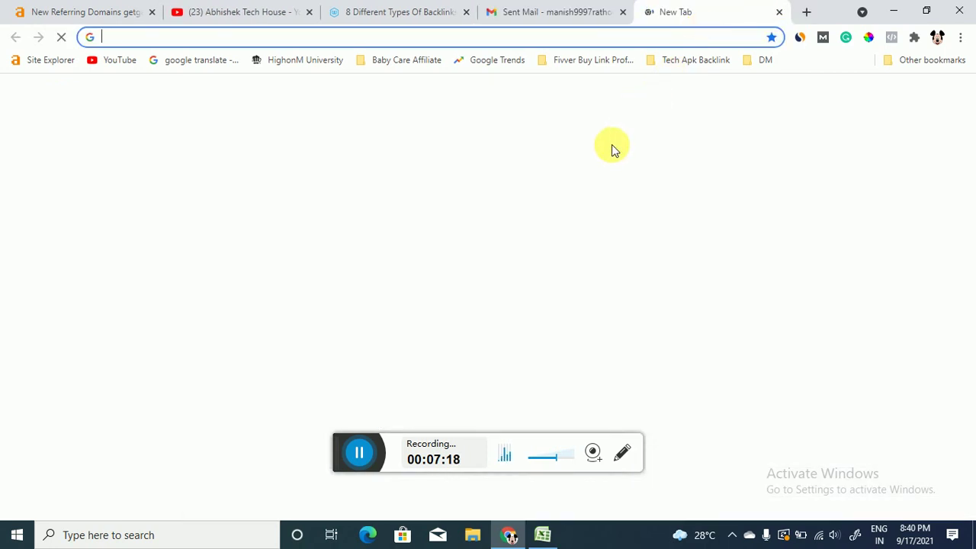
pyautogui.write('webt')
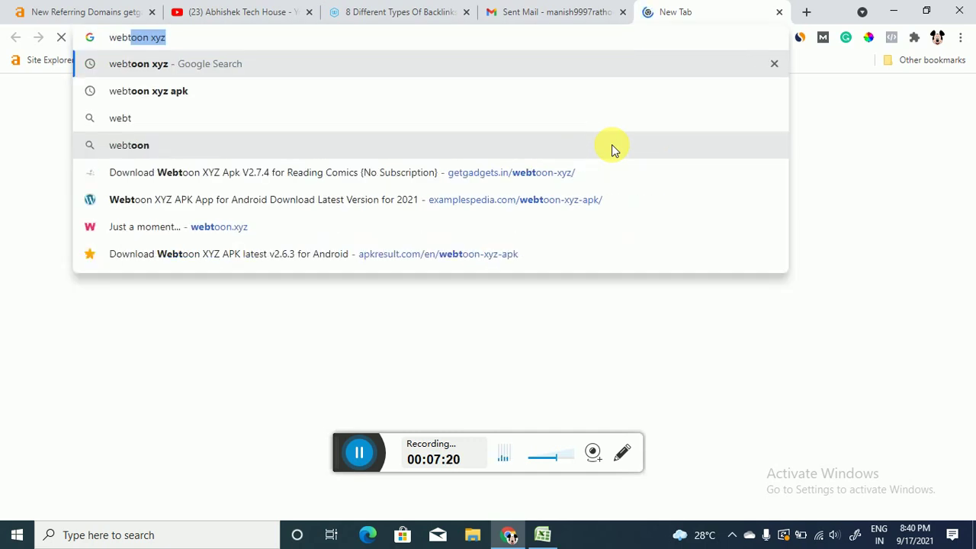
pyautogui.press('Return')
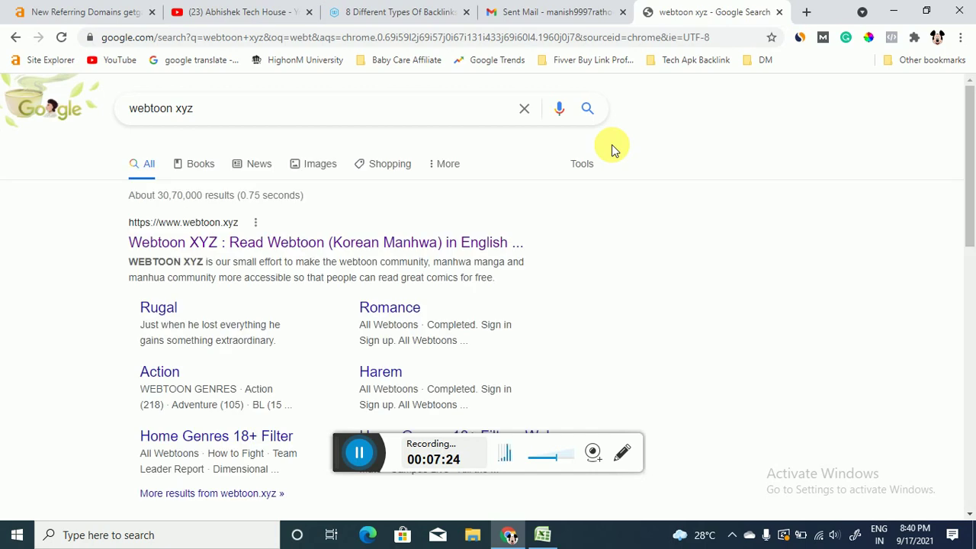
# Step: Examine the first page of webtoon xyz results, comparing the ranking sites and their domain authority, referring domains and spam scores
pyautogui.scroll(-15, 72, 234)
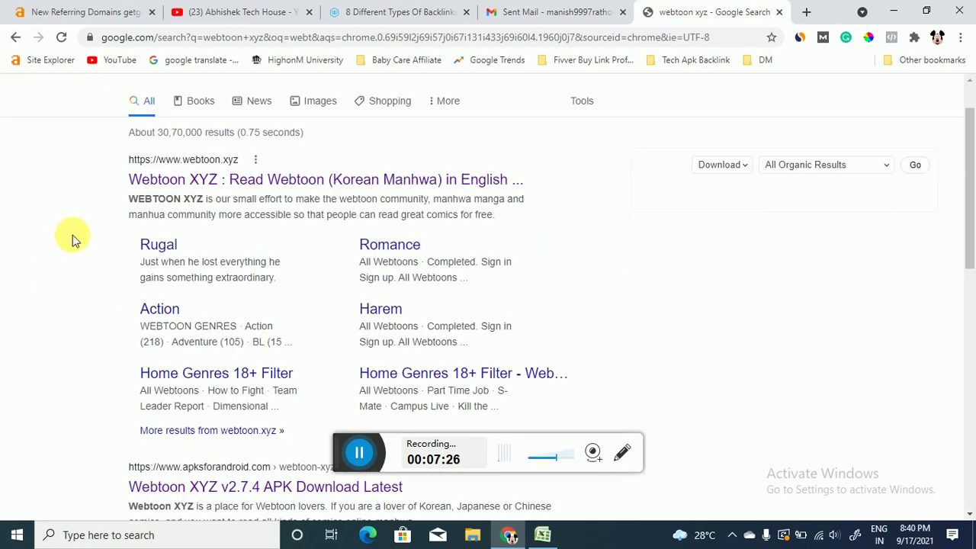
pyautogui.scroll(3, 135, 242)
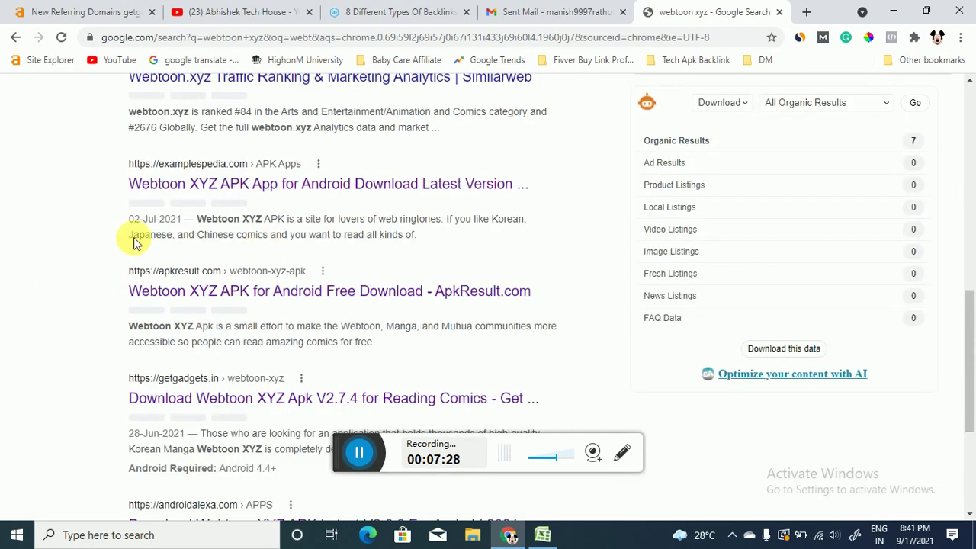
pyautogui.scroll(-3, 85, 282)
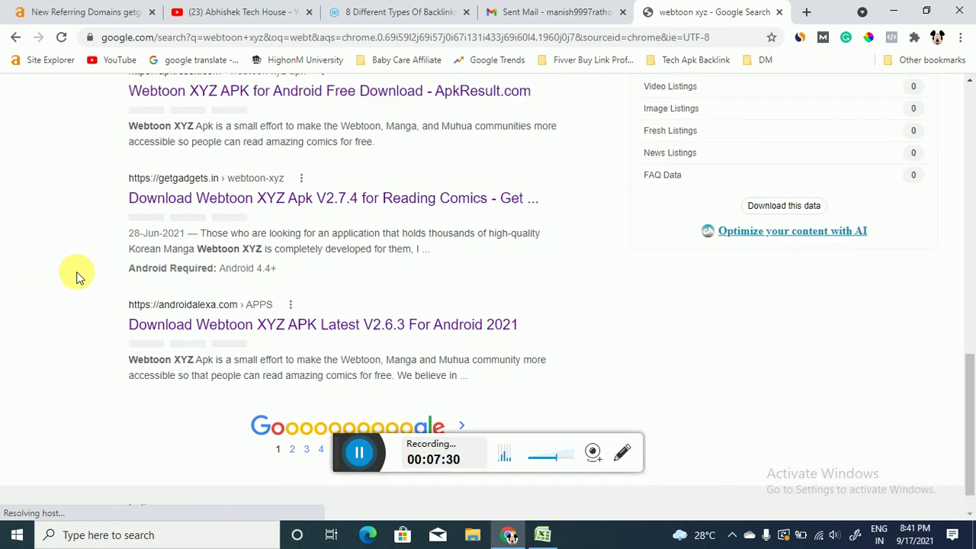
pyautogui.scroll(-5, 305, 412)
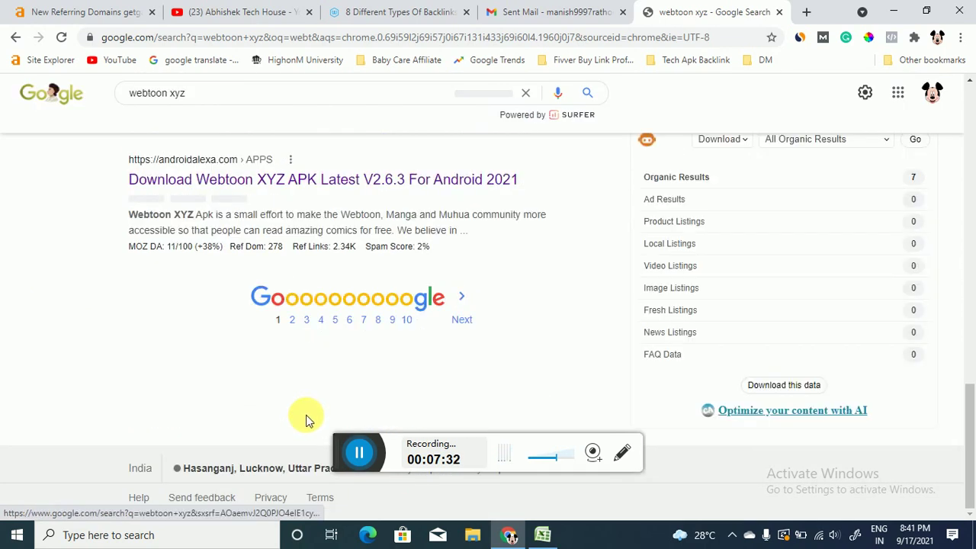
pyautogui.scroll(2, 330, 308)
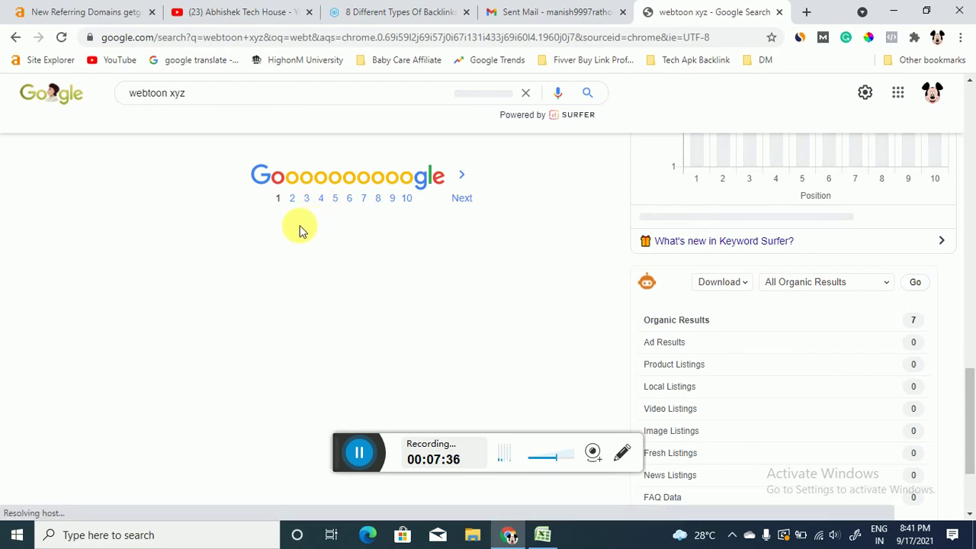
pyautogui.scroll(10, 213, 270)
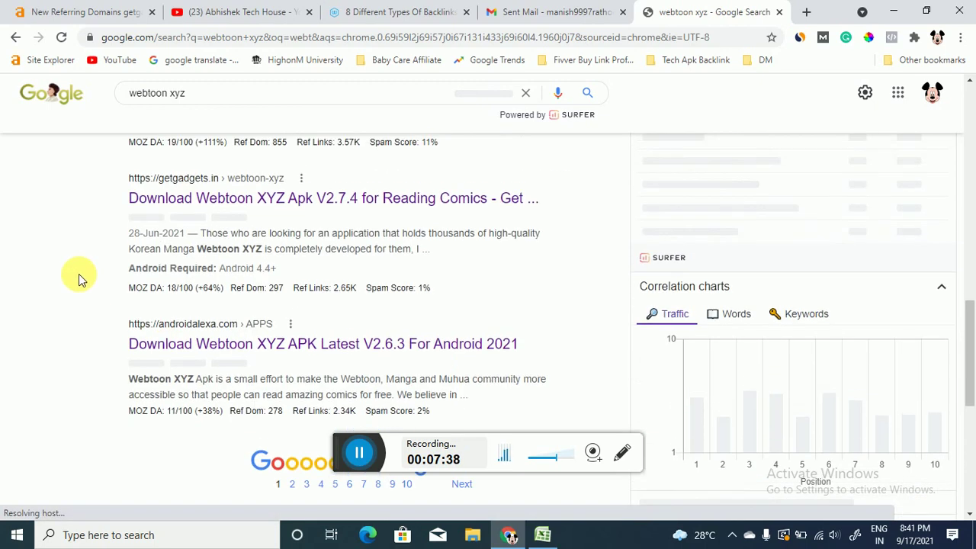
pyautogui.scroll(4, 80, 278)
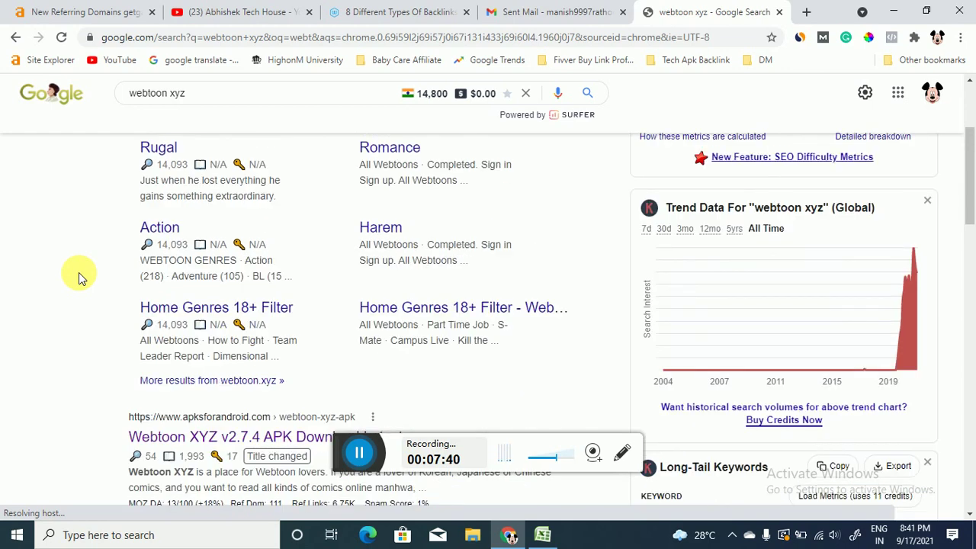
pyautogui.scroll(-3, 80, 278)
pyautogui.scroll(-4, 80, 278)
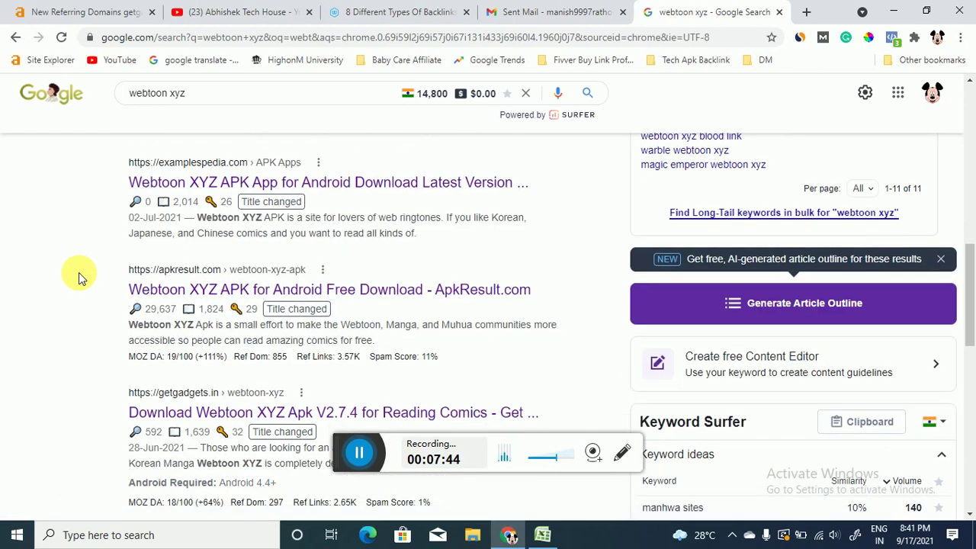
pyautogui.scroll(-4, 80, 278)
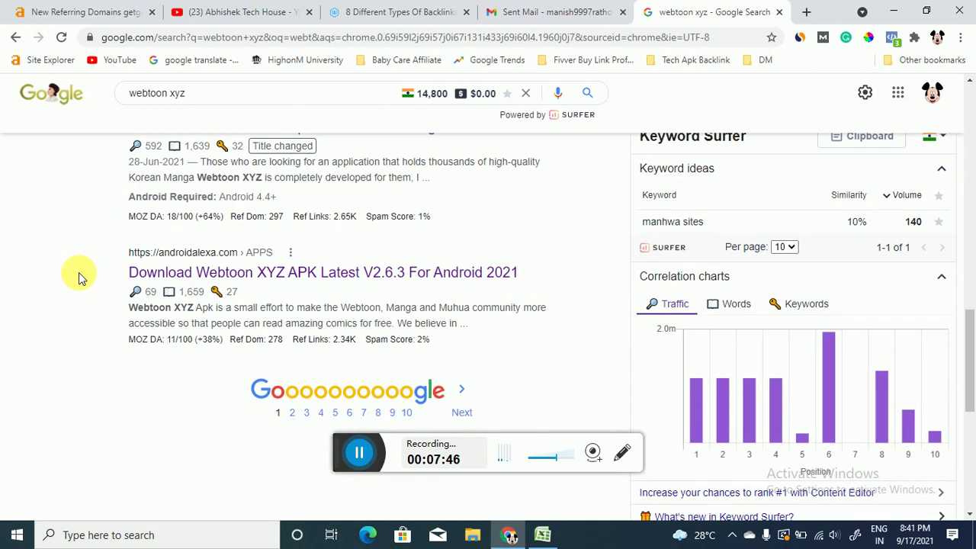
pyautogui.scroll(3, 80, 279)
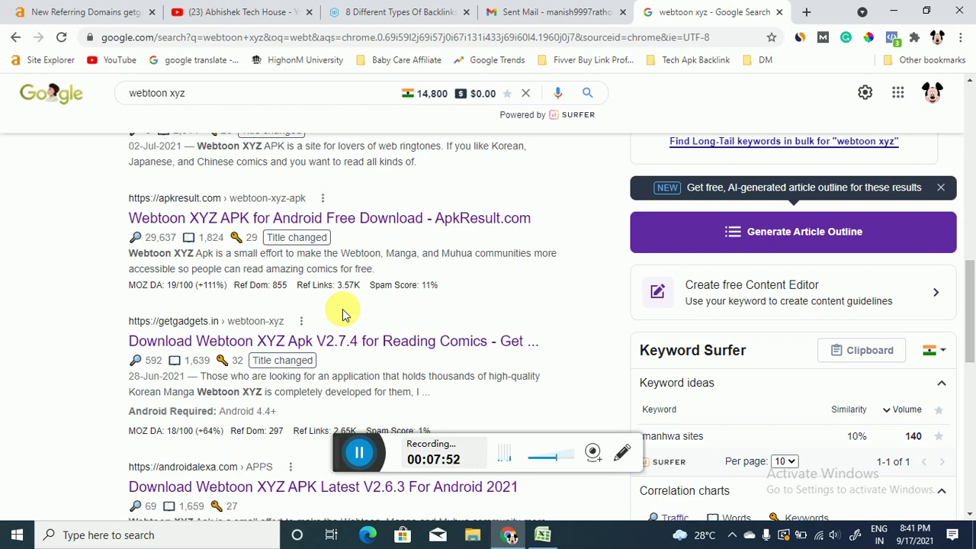
pyautogui.scroll(3, 343, 314)
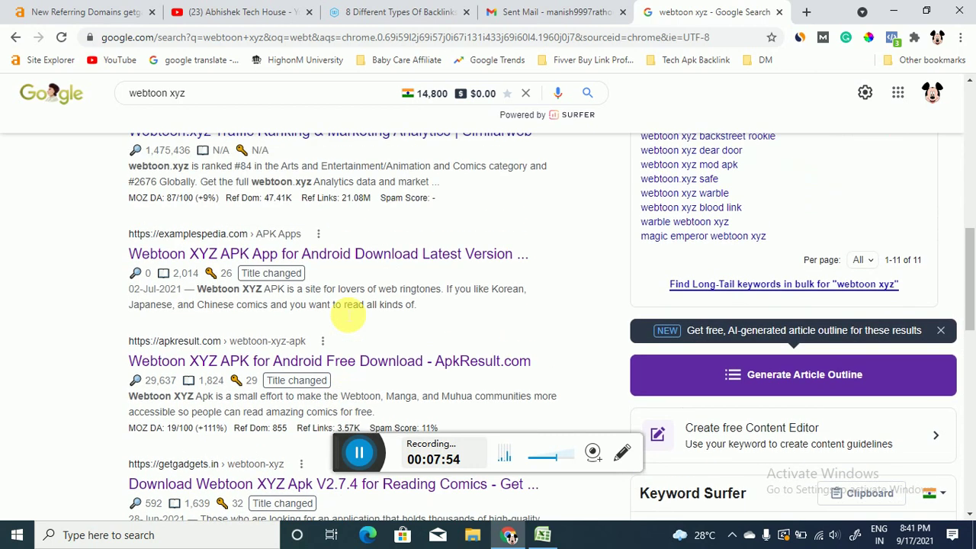
pyautogui.scroll(-3, 343, 314)
pyautogui.scroll(3, 86, 336)
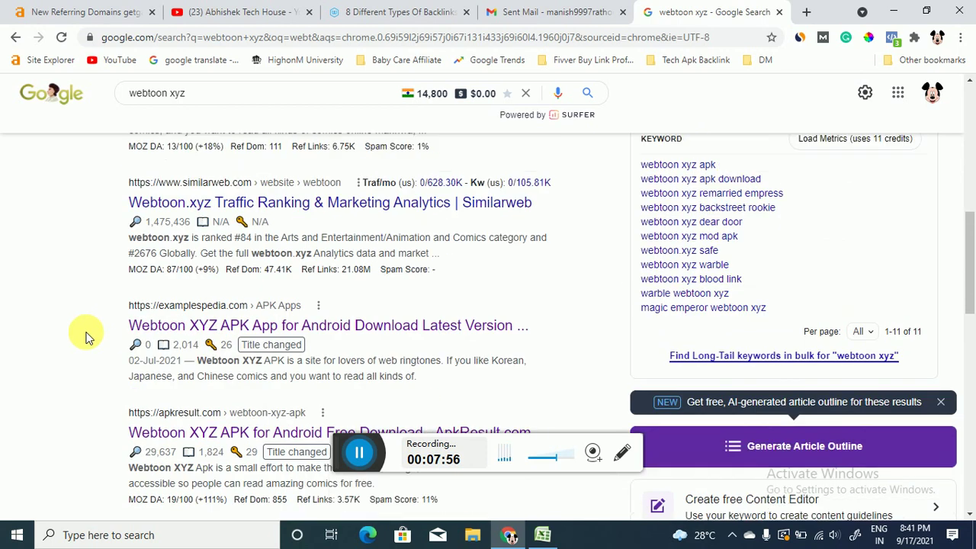
pyautogui.scroll(1, 86, 336)
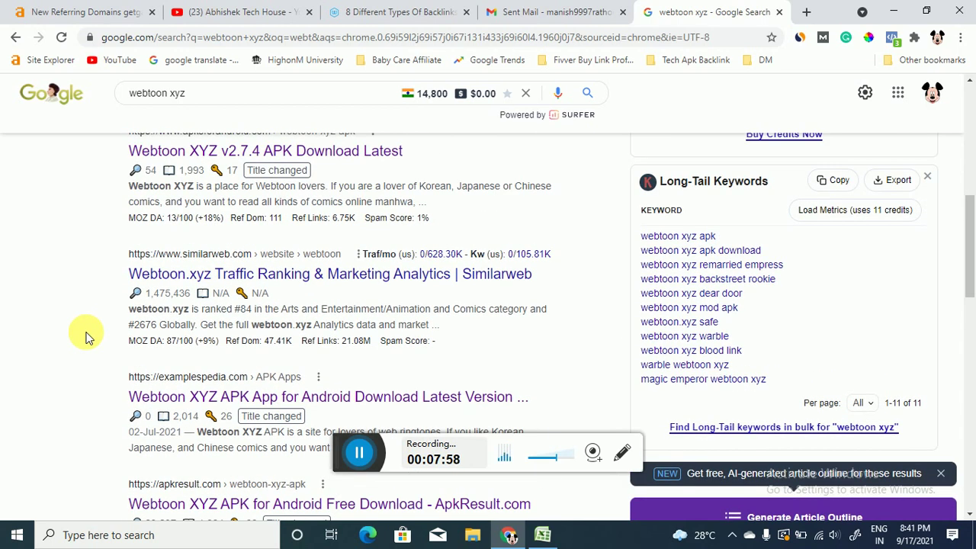
# Step: Review the webtoon xyz results again from the official webtoon.xyz listing down to the competing APK sites, checking their backlink metrics
pyautogui.scroll(1, 86, 336)
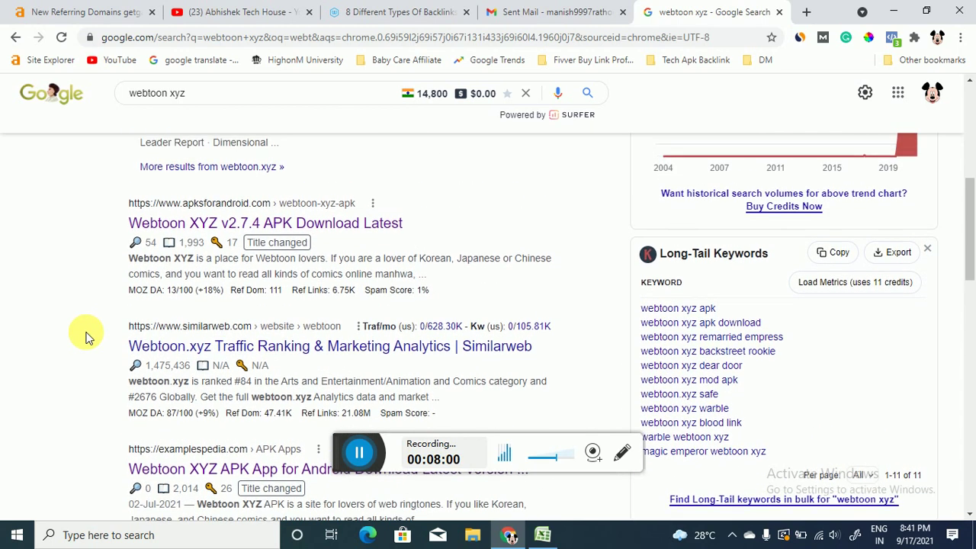
pyautogui.scroll(1, 85, 336)
pyautogui.scroll(3, 86, 336)
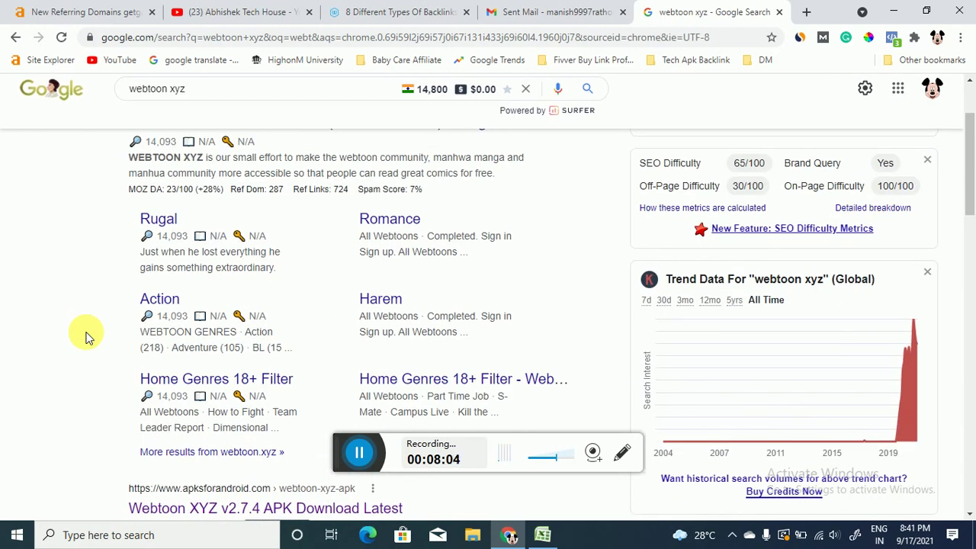
pyautogui.scroll(2, 86, 336)
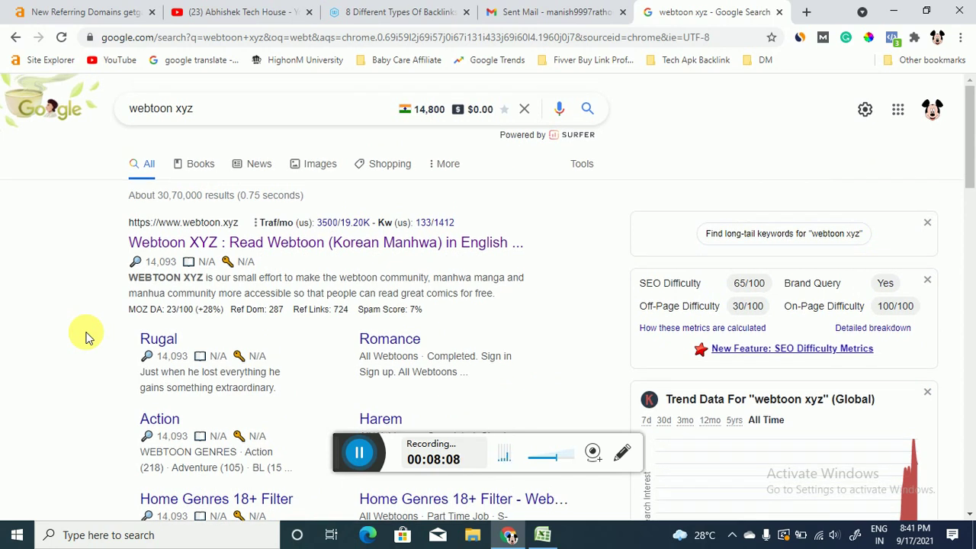
pyautogui.scroll(-2, 87, 331)
pyautogui.scroll(2, 96, 322)
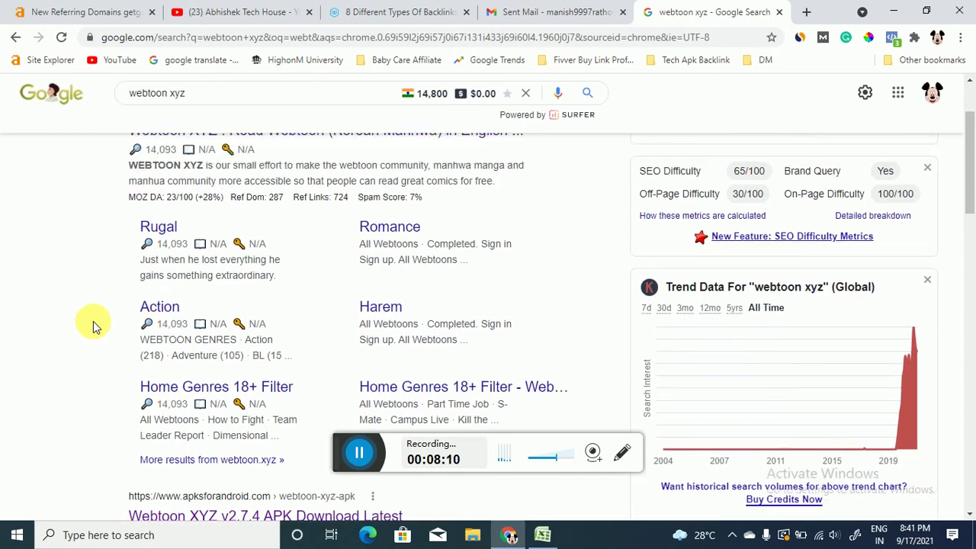
pyautogui.scroll(-3, 93, 326)
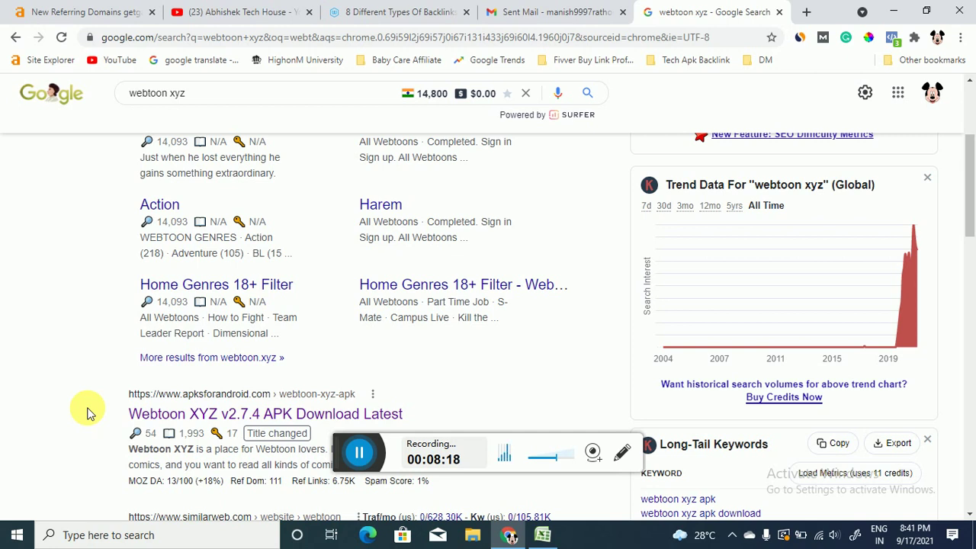
pyautogui.scroll(-2, 86, 408)
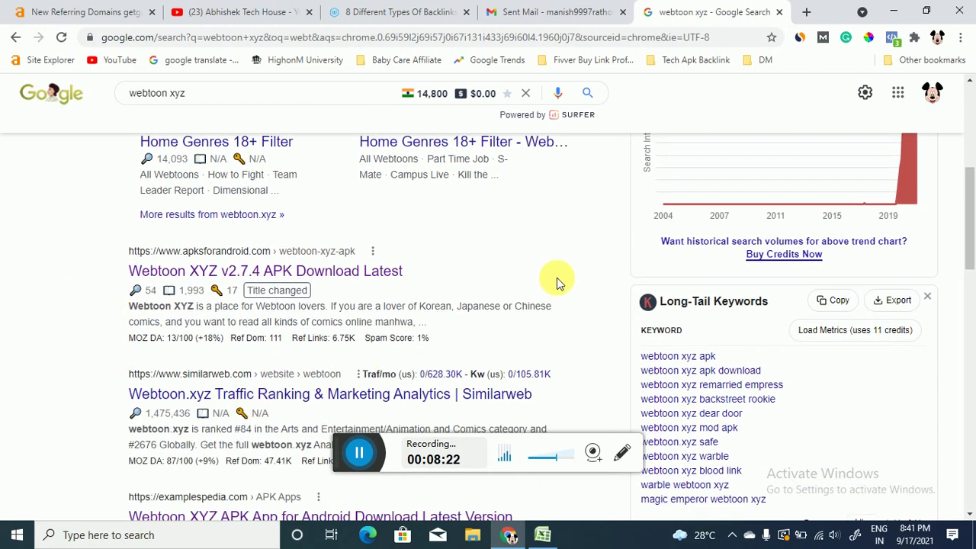
pyautogui.scroll(-9, 533, 297)
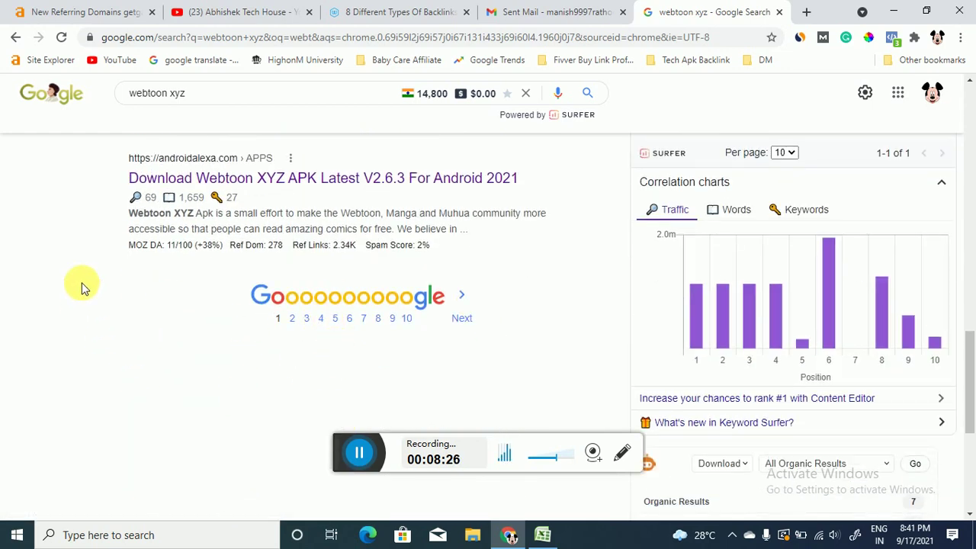
pyautogui.scroll(7, 83, 286)
pyautogui.scroll(4, 88, 286)
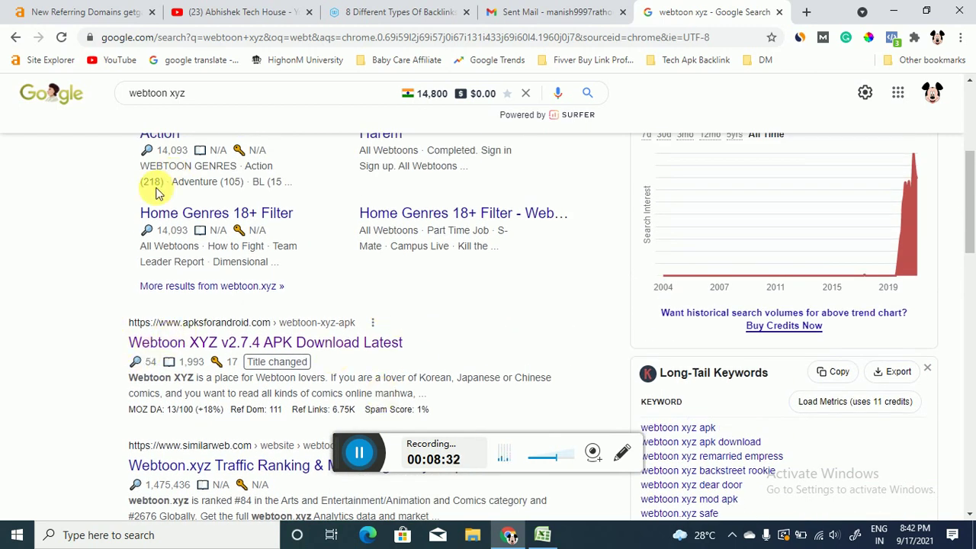
pyautogui.scroll(-3, 114, 214)
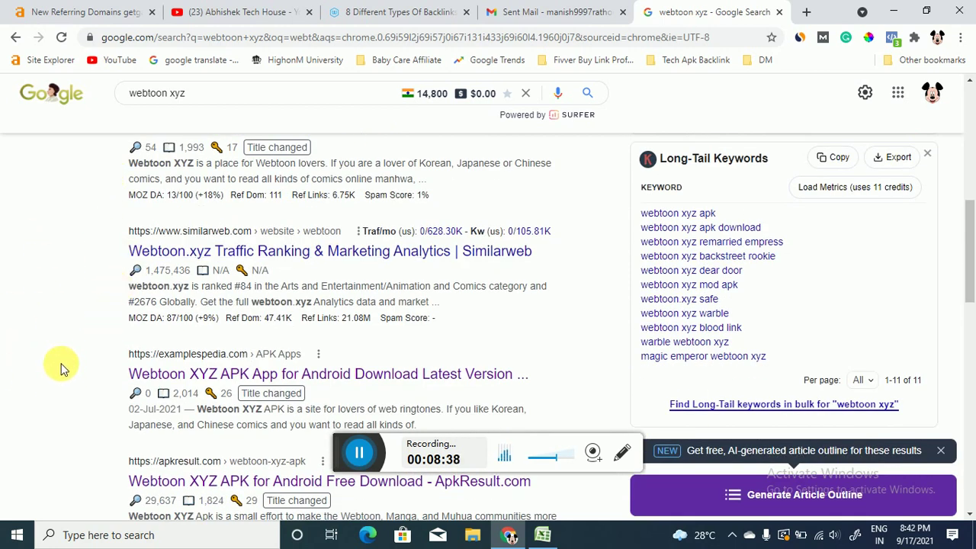
pyautogui.scroll(10, 64, 368)
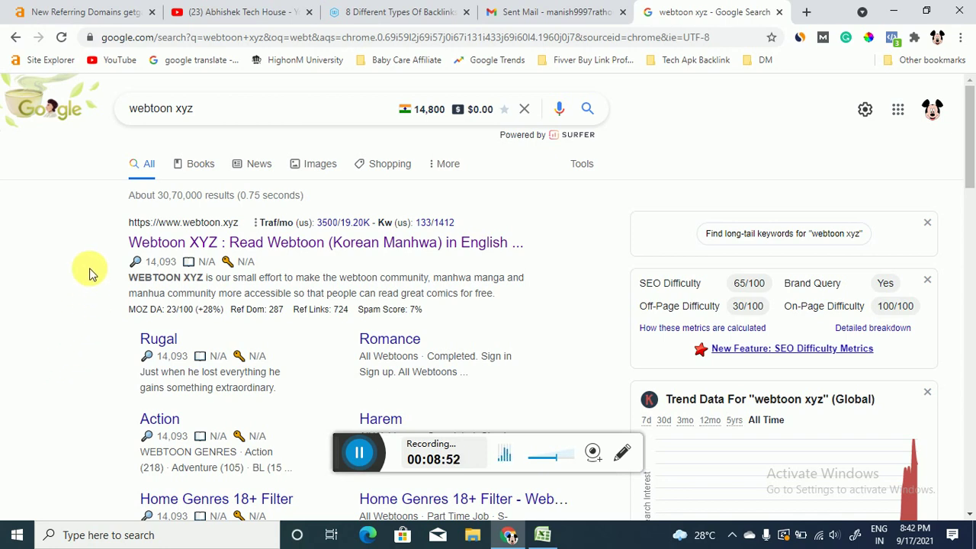
# Step: Check the sent mail list in Gmail briefly, and return to the Google results to look over the APK sites ranking for webtoon xyz
pyautogui.click(512, 7)
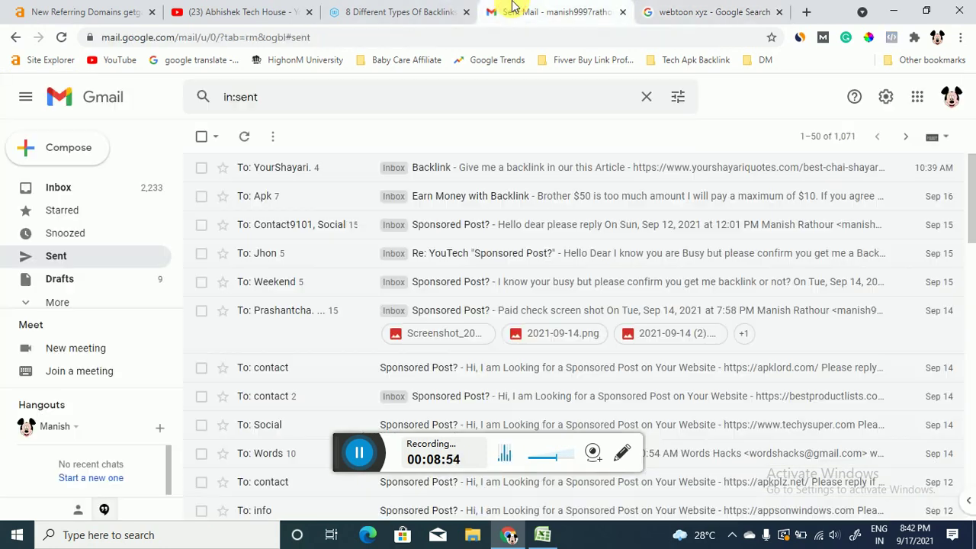
pyautogui.click(688, 10)
pyautogui.scroll(-5, 65, 279)
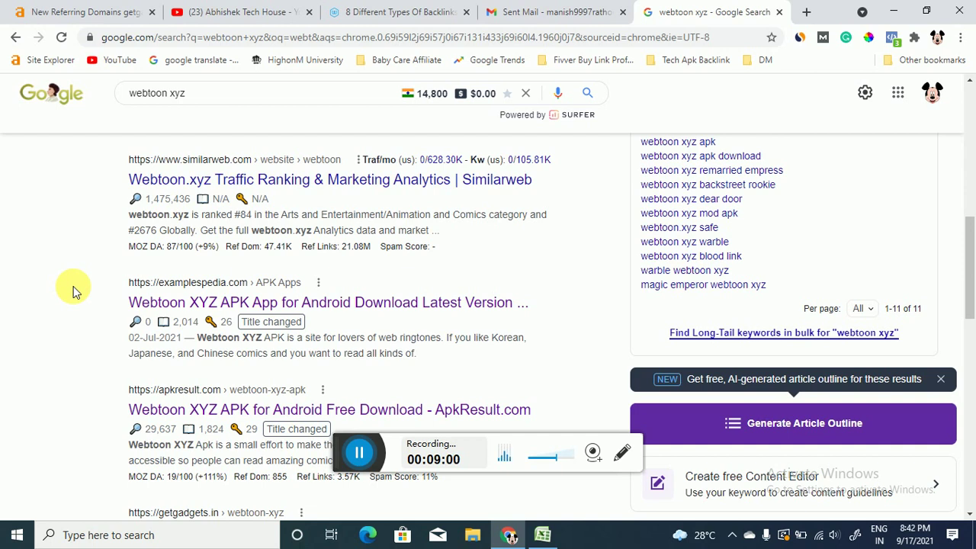
pyautogui.scroll(5, 73, 289)
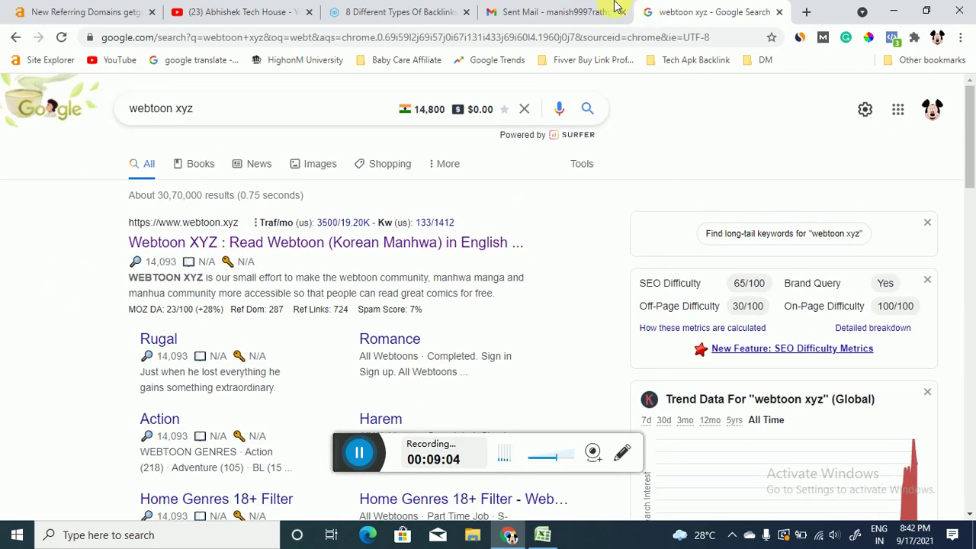
# Step: Switch to Gmail, reread the "Backlink" conversation with YourShayariQuotes, and return to the sent list
pyautogui.click(555, 11)
pyautogui.click(541, 168)
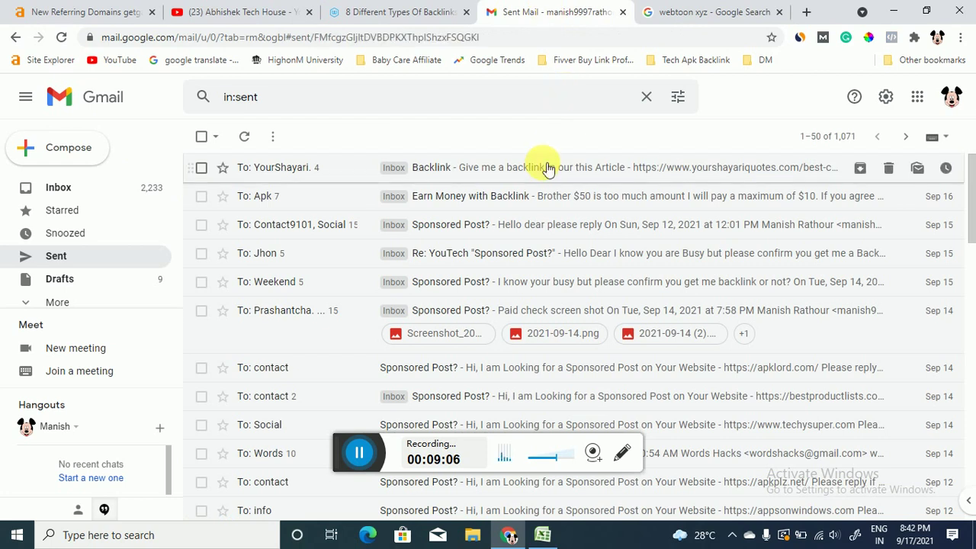
pyautogui.click(530, 231)
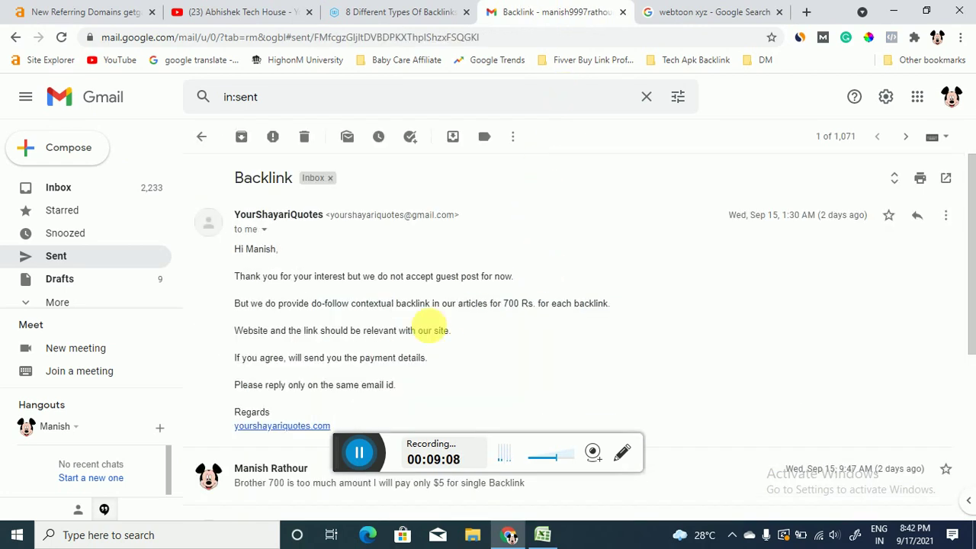
pyautogui.scroll(-1, 368, 297)
pyautogui.scroll(1, 367, 299)
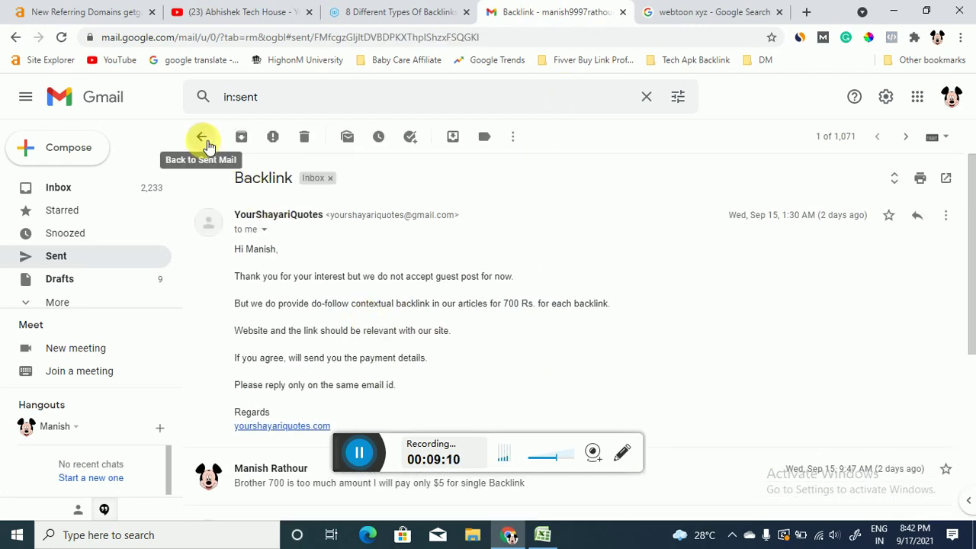
pyautogui.click(201, 136)
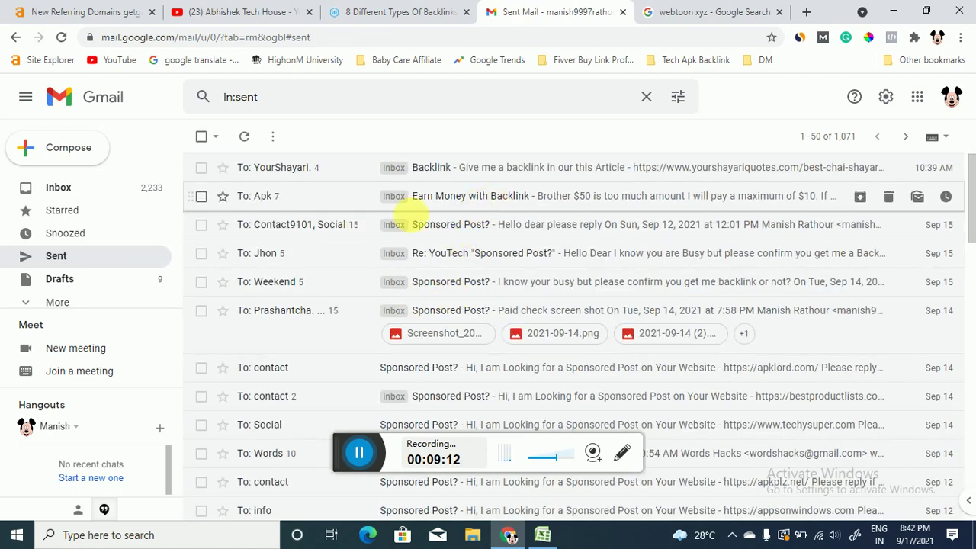
# Step: Read the opening message to apkmozo in "Earn Money with Backlink" and the sent "Sponsored Post?" e-mail about apkplz.net
pyautogui.click(416, 200)
pyautogui.click(424, 232)
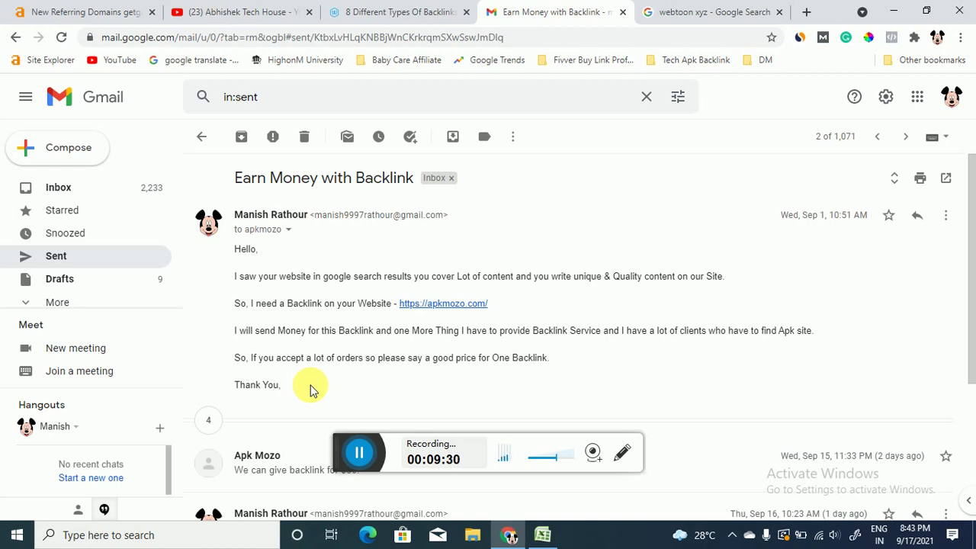
pyautogui.click(203, 136)
pyautogui.scroll(-3, 340, 264)
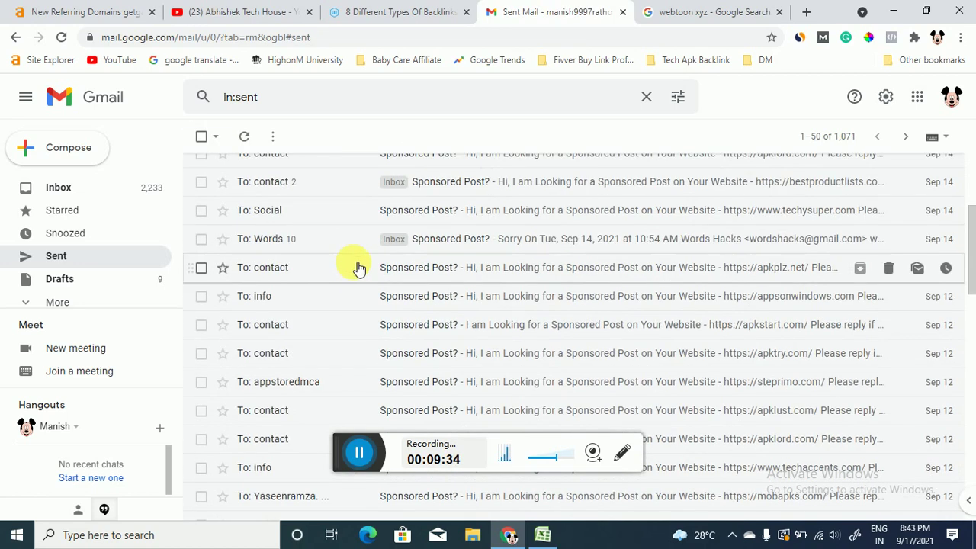
pyautogui.click(442, 275)
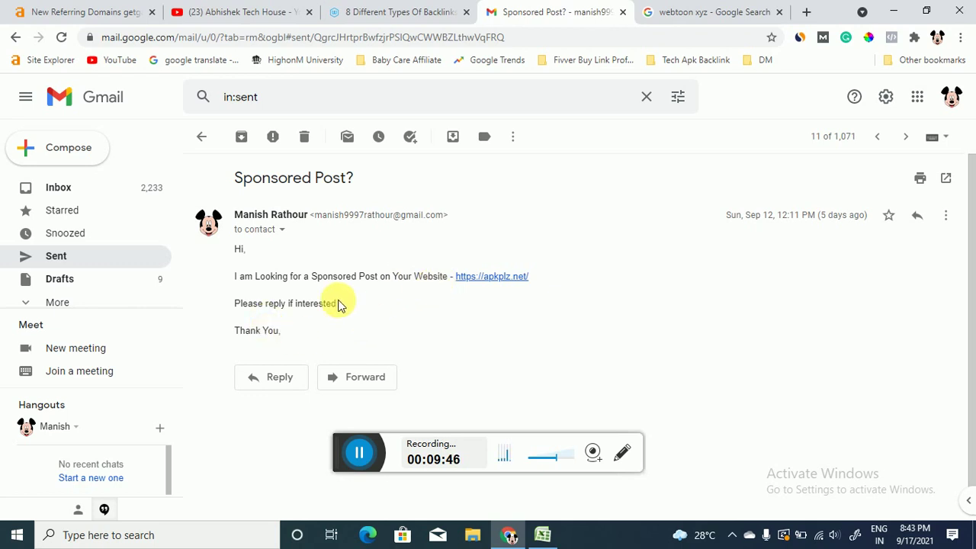
# Step: Switch to Ahrefs, reload the new referring domains report for getgadgets.in, and set its period to 20 July through 17 September 2021
pyautogui.click(95, 9)
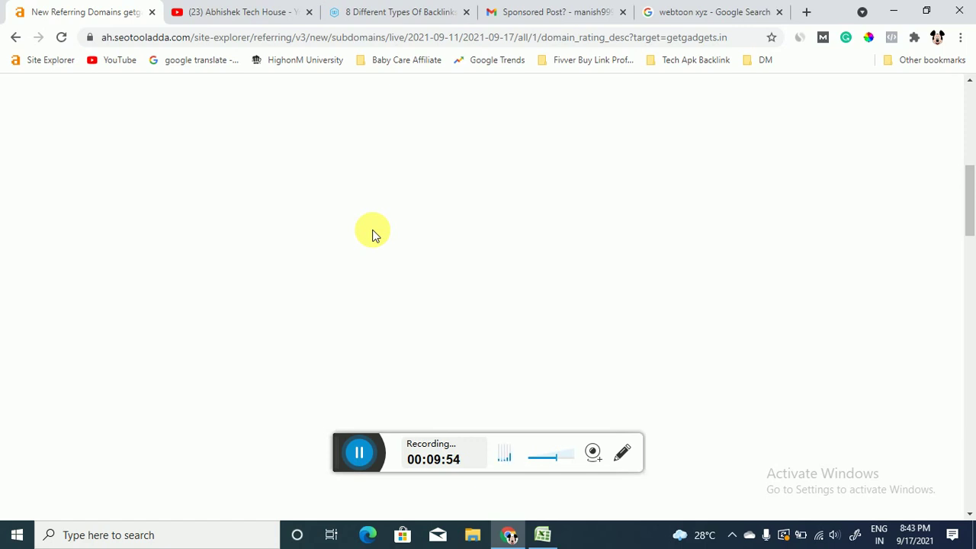
pyautogui.click(61, 37)
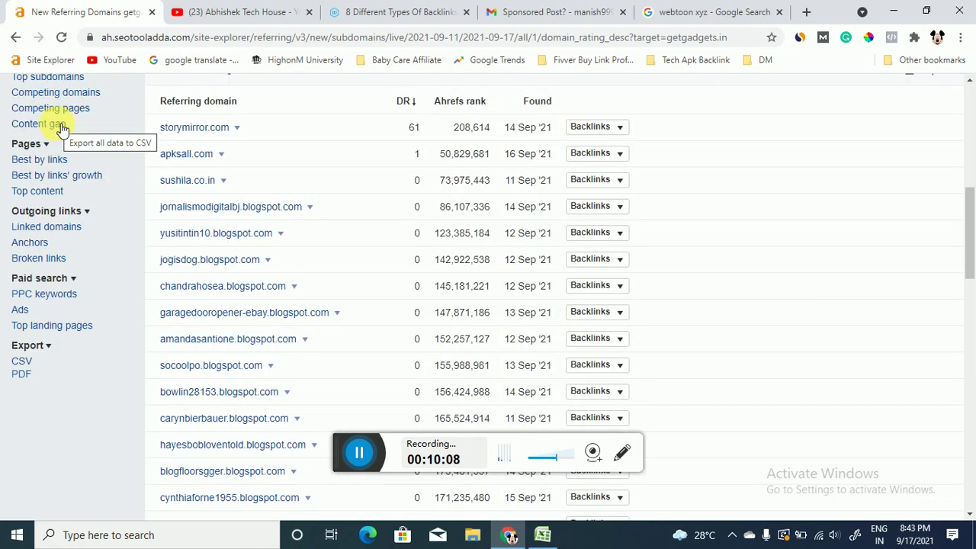
pyautogui.scroll(2, 191, 191)
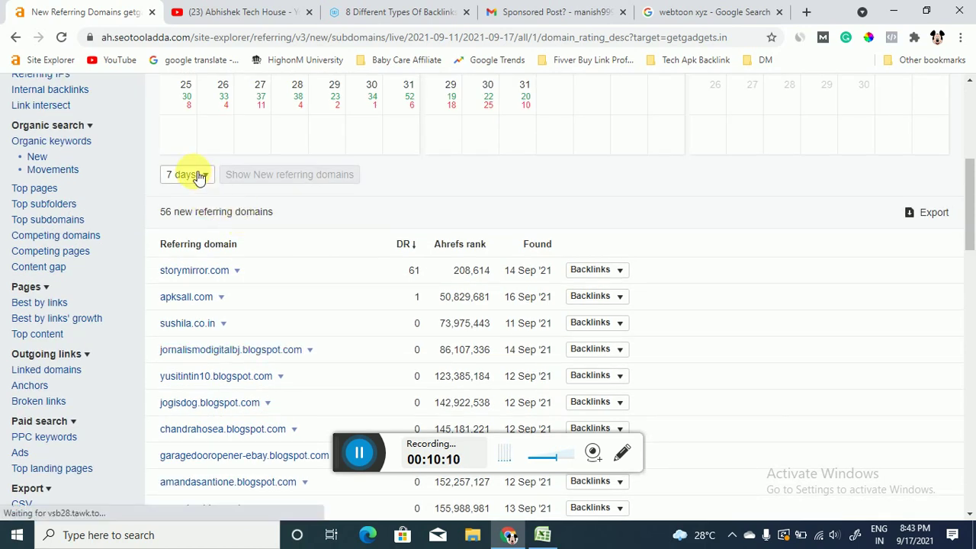
pyautogui.click(199, 177)
pyautogui.click(186, 272)
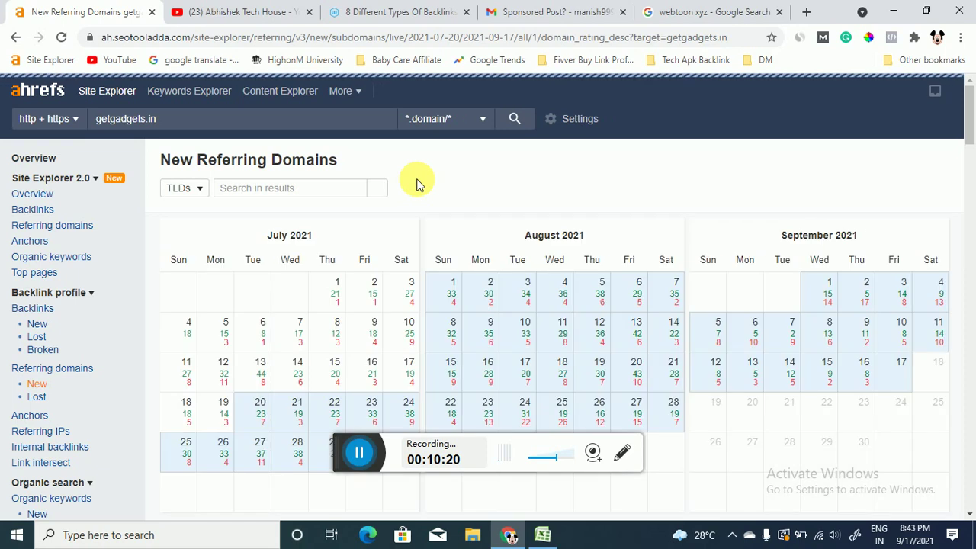
# Step: Examine the new referring domains of getgadgets.in, comparing their domain rating, Ahrefs rank and date found
pyautogui.scroll(-8, 427, 206)
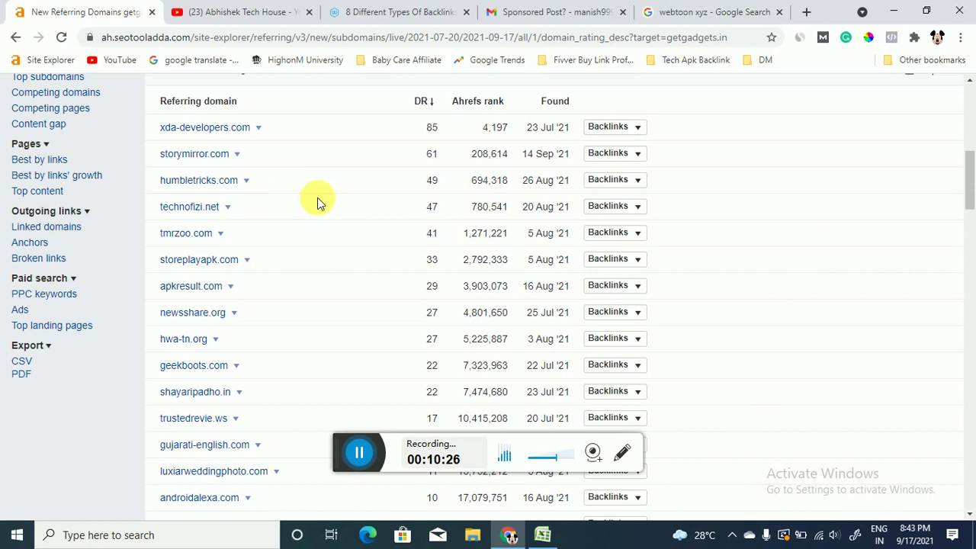
pyautogui.scroll(-1, 301, 214)
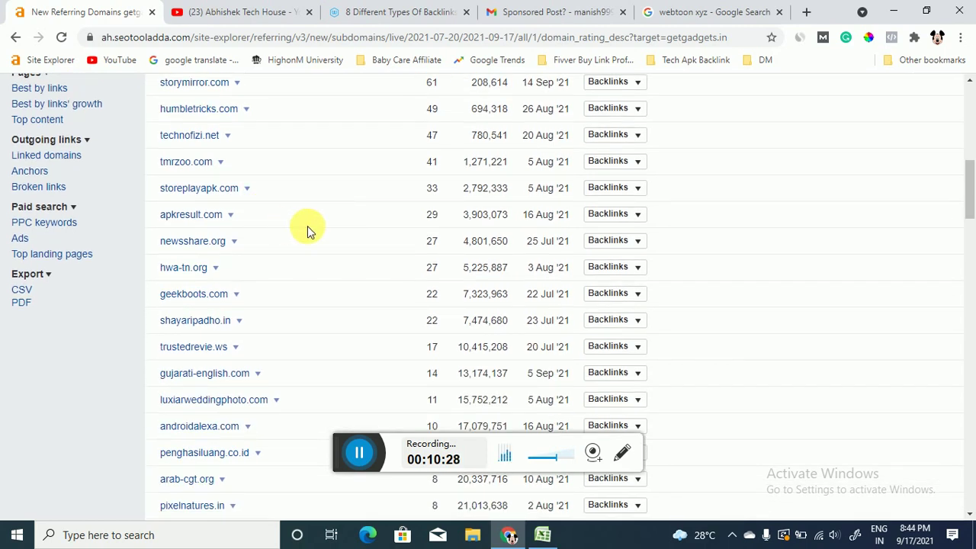
pyautogui.scroll(-5, 328, 300)
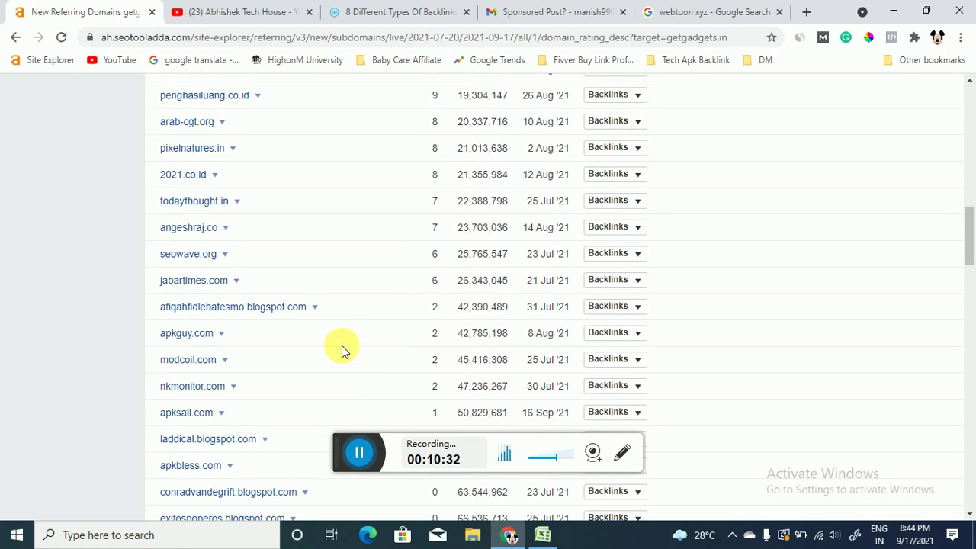
pyautogui.scroll(10, 341, 346)
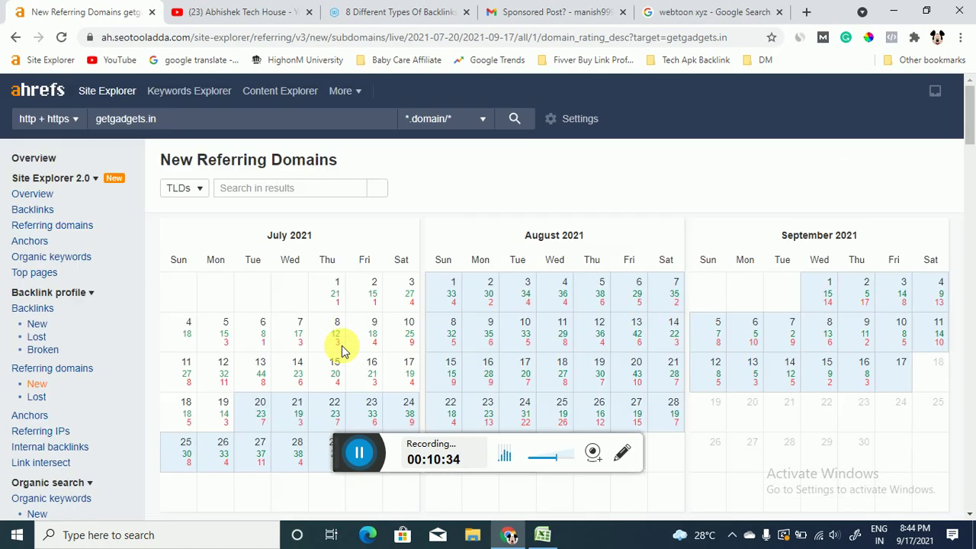
# Step: Switch to the videos page of the Abhishek Tech House channel on YouTube
pyautogui.click(229, 12)
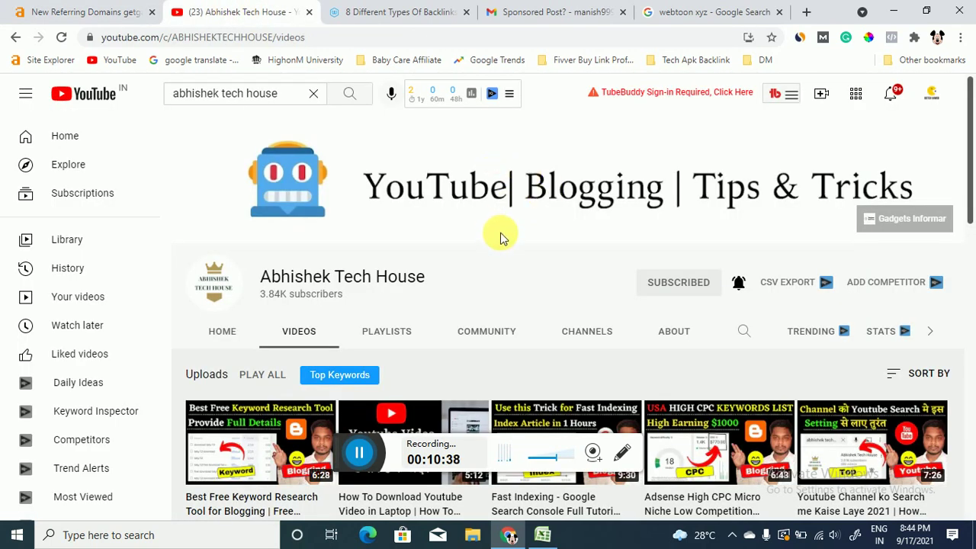